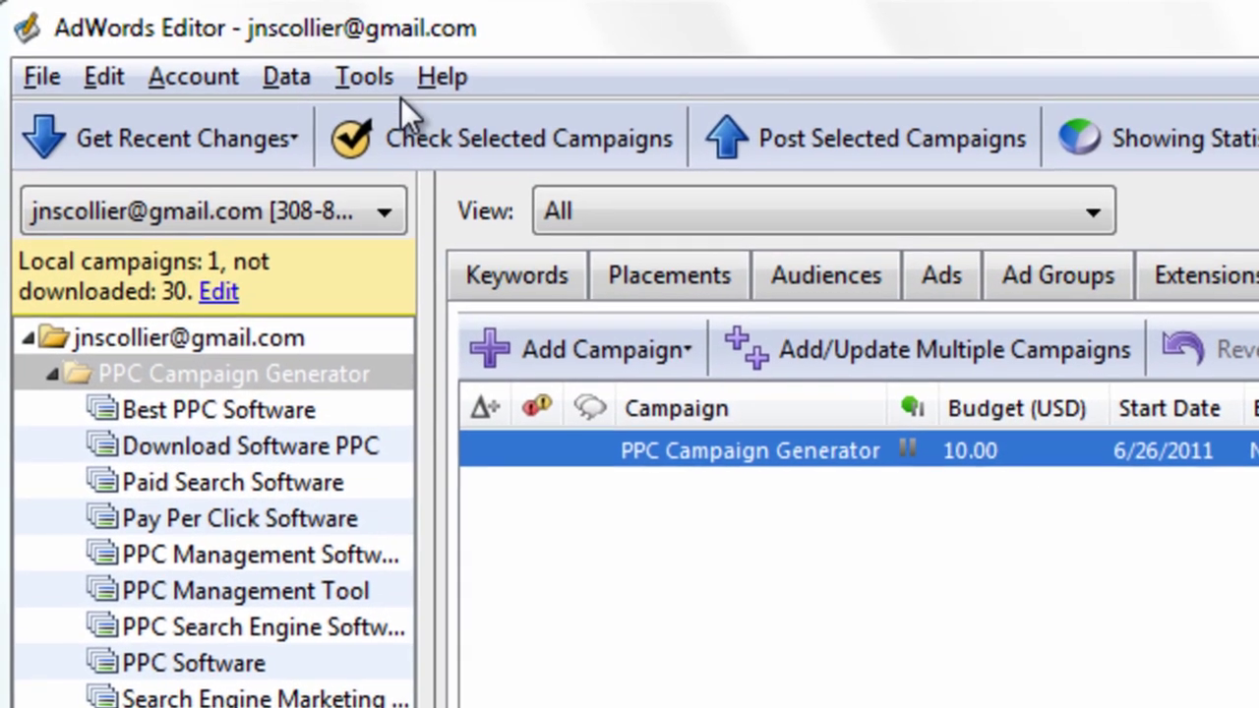
# - Paste a copy of PPC Campaign Generator, rename it 'PPC Campaign Generator - Duplicate' and expand it
pyautogui.click(378, 82)
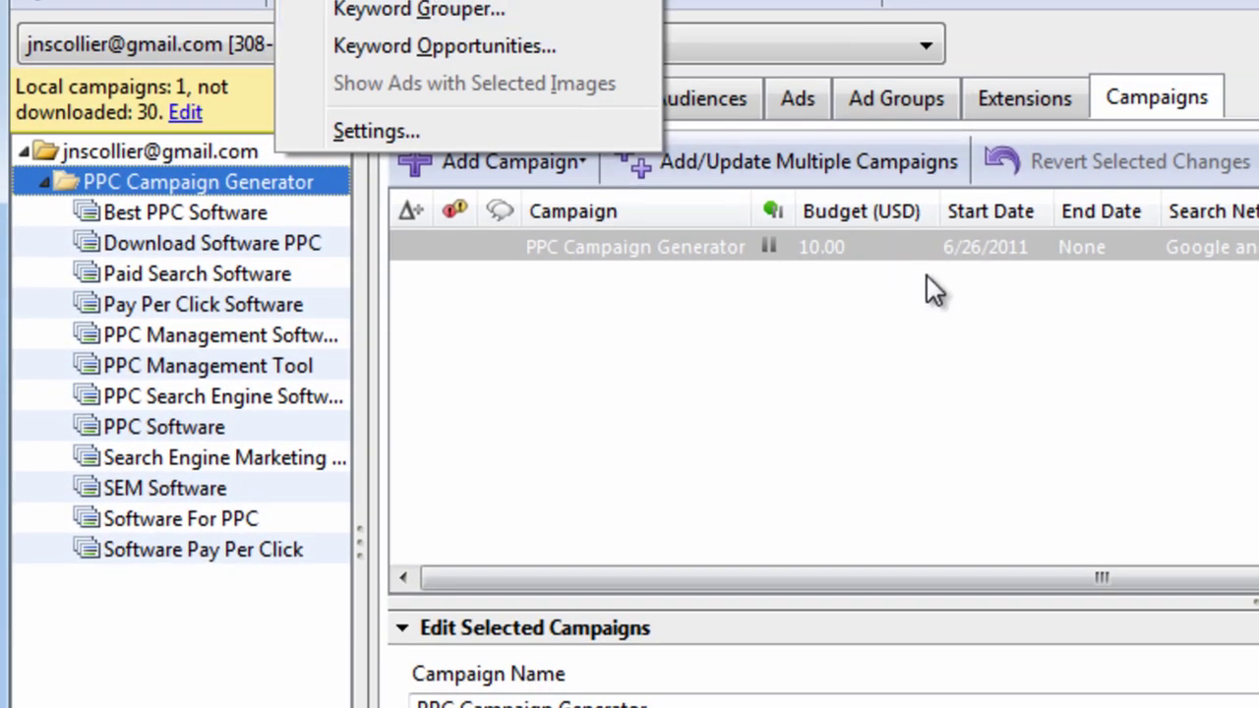
pyautogui.click(926, 277)
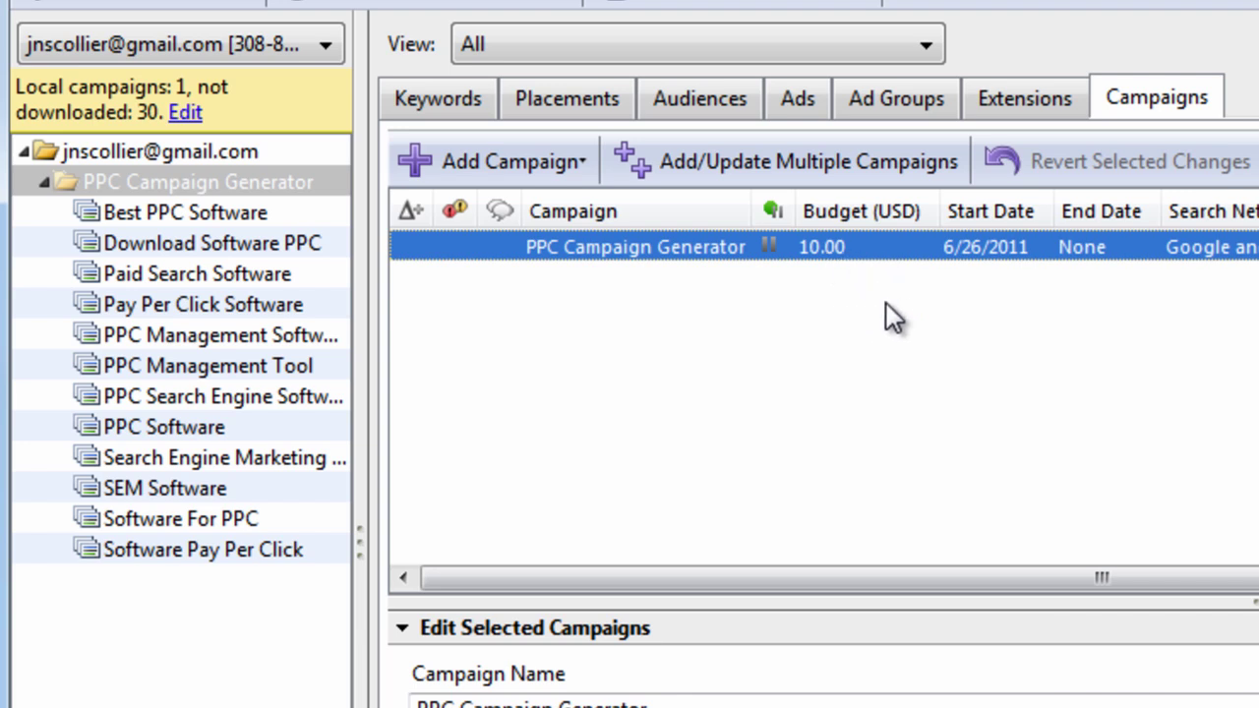
pyautogui.hotkey('ctrl', 'v')
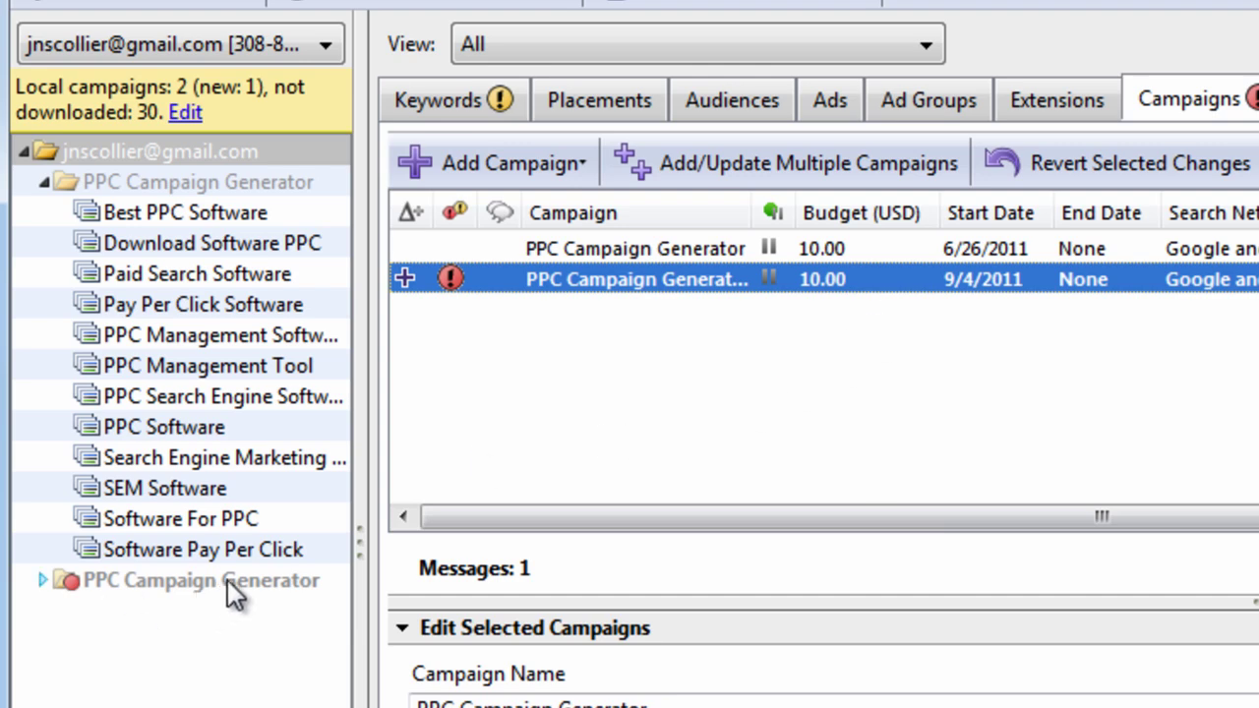
pyautogui.click(227, 580)
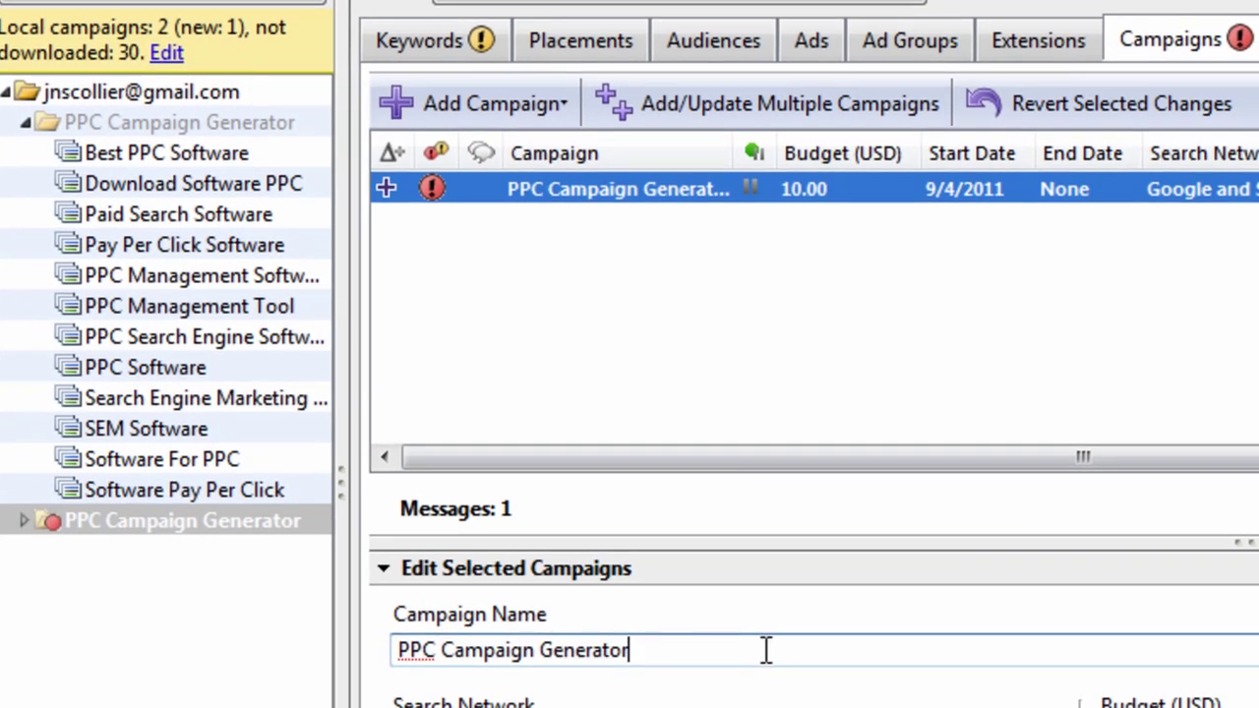
pyautogui.write(' - ')
pyautogui.write('Duplicate')
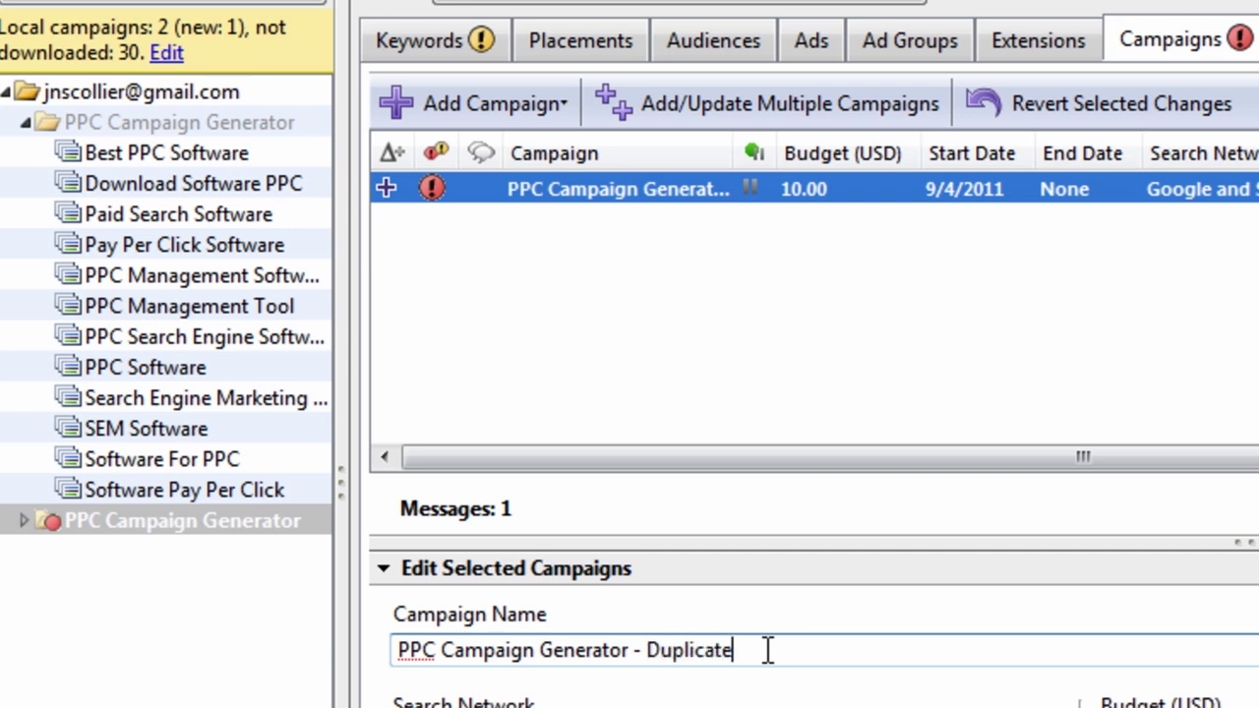
pyautogui.doubleClick(38, 529)
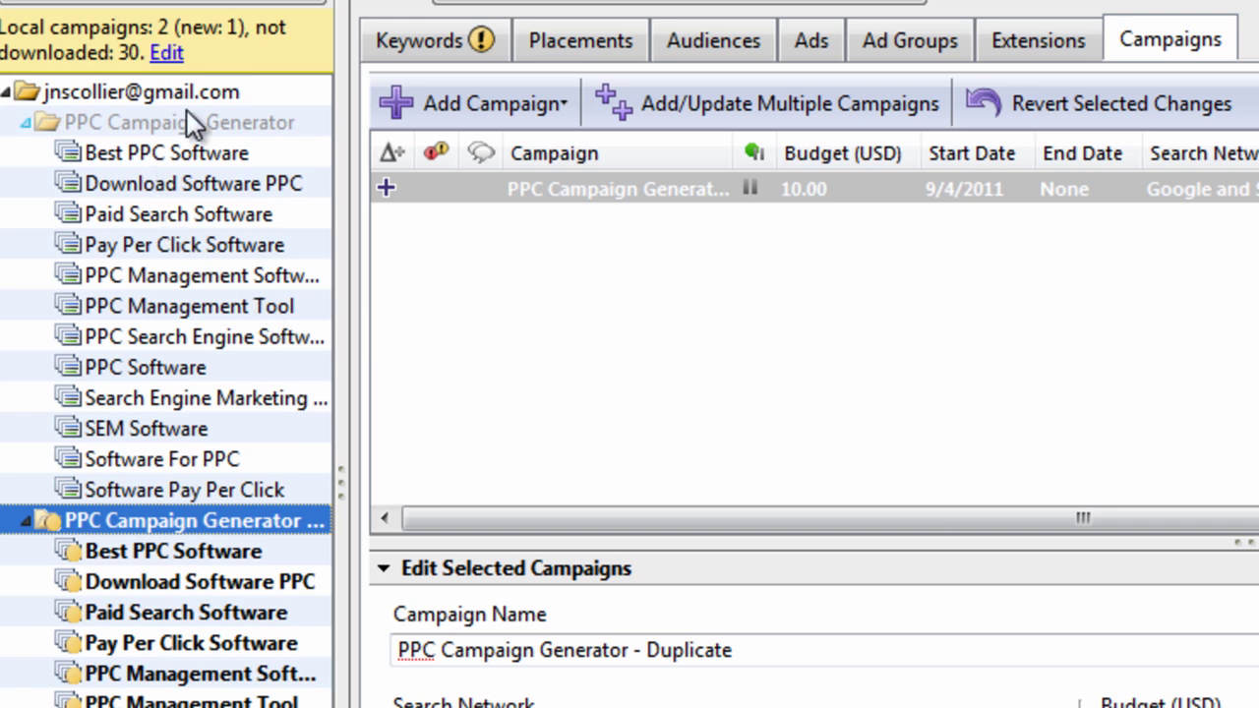
# - View the original Best PPC Software ad group's keywords, selecting 'best ppc software management'
pyautogui.click(258, 155)
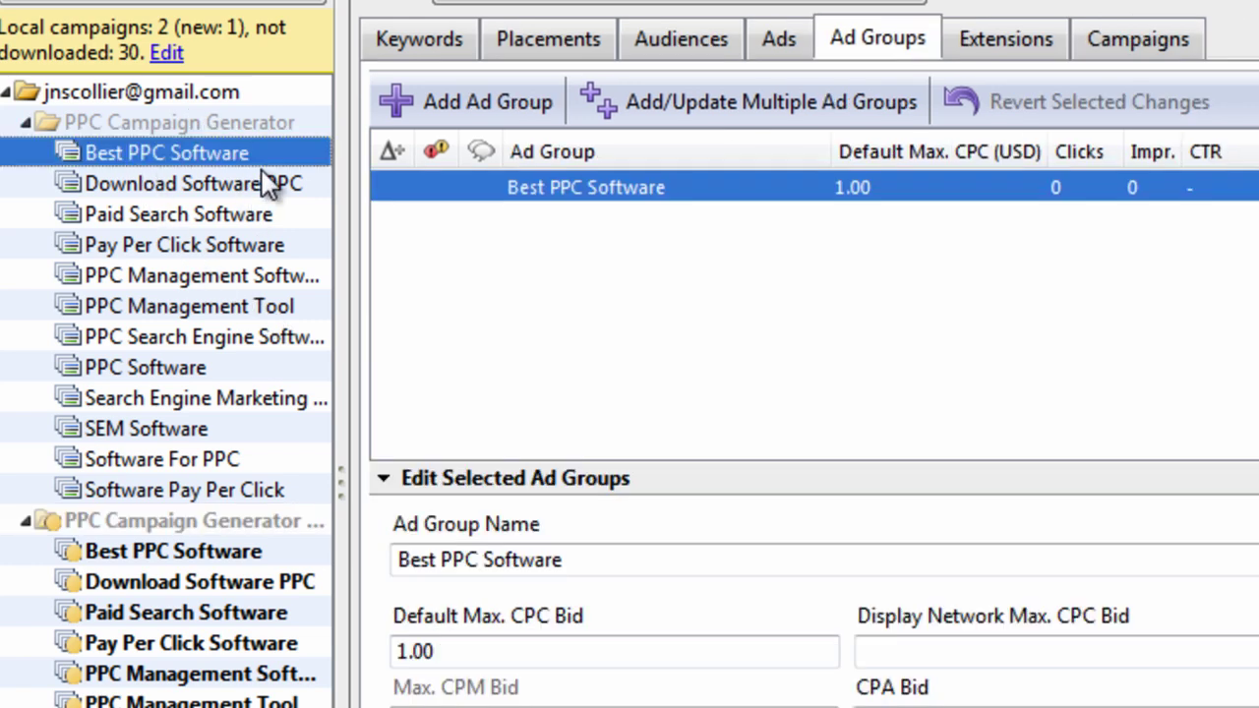
pyautogui.click(231, 551)
pyautogui.click(656, 268)
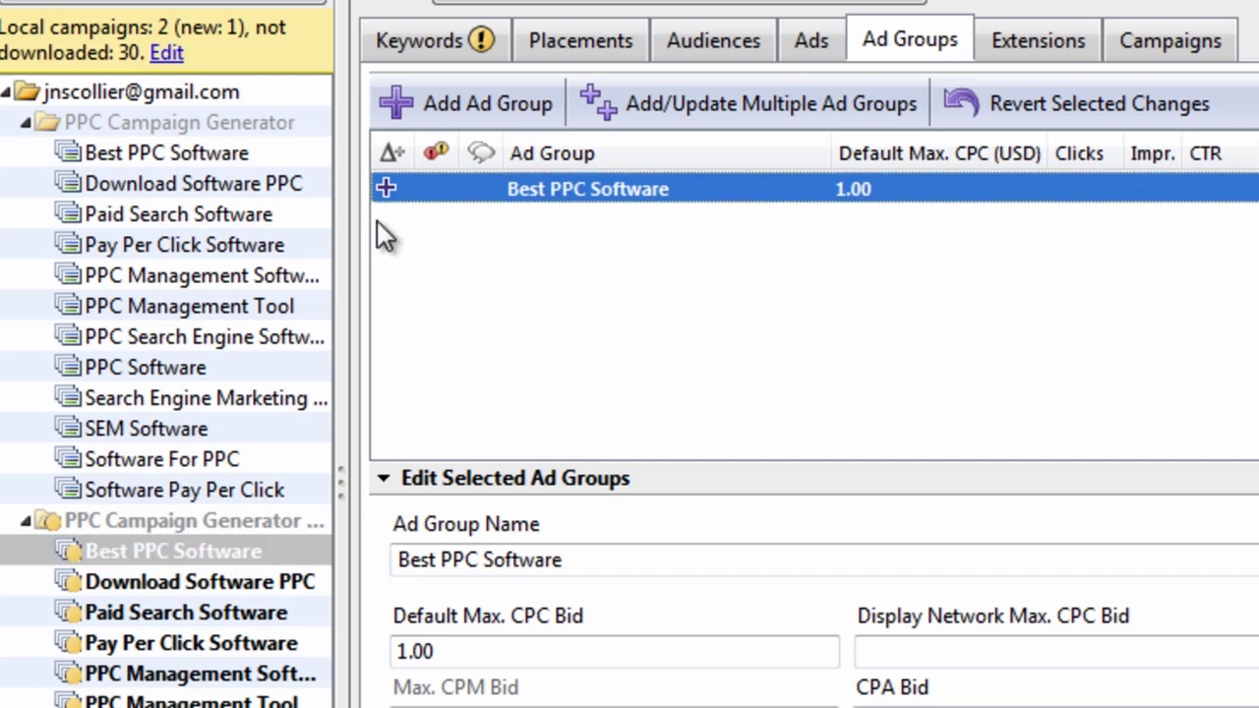
pyautogui.click(429, 38)
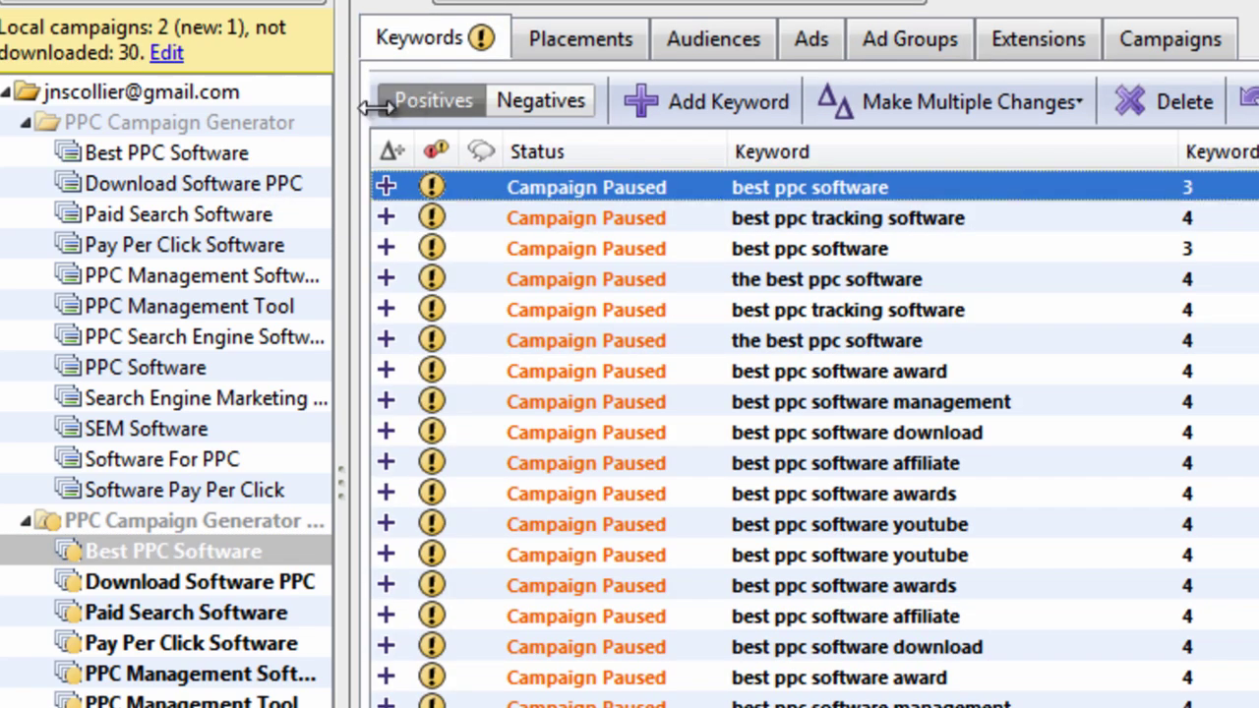
pyautogui.click(273, 149)
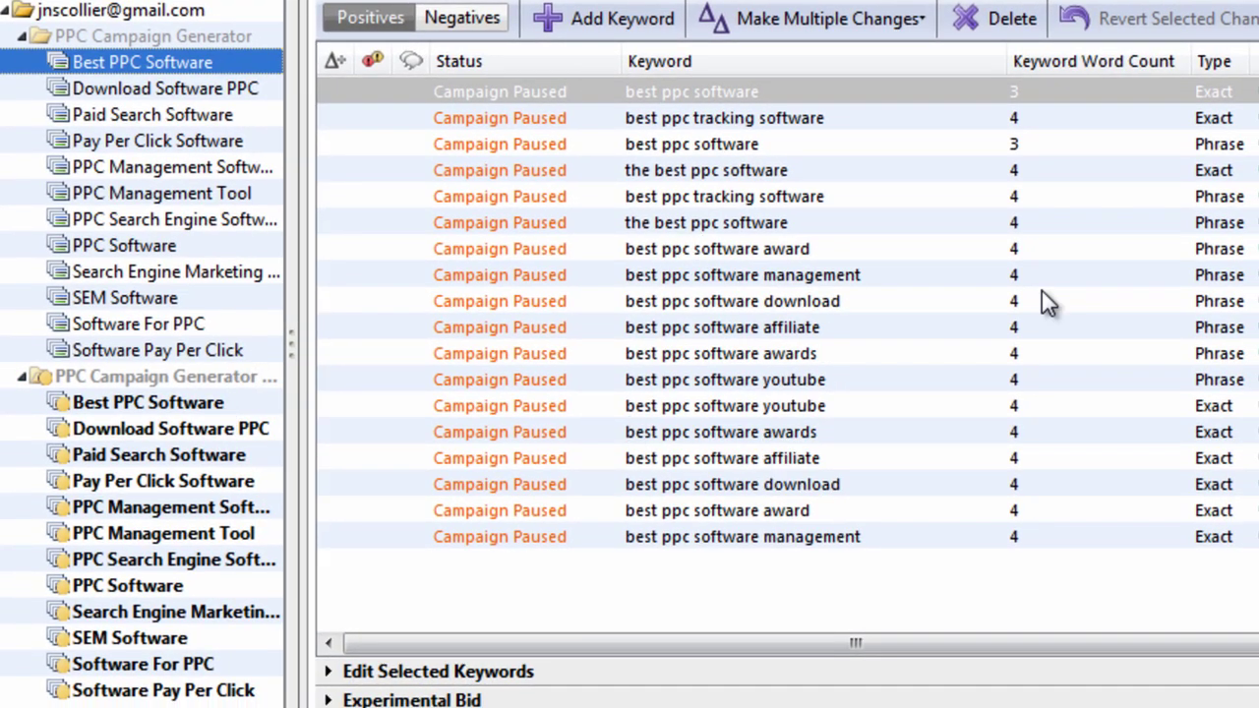
pyautogui.moveTo(1208, 191)
pyautogui.mouseDown()
pyautogui.moveTo(1209, 247)
pyautogui.moveTo(1114, 275)
pyautogui.mouseUp()
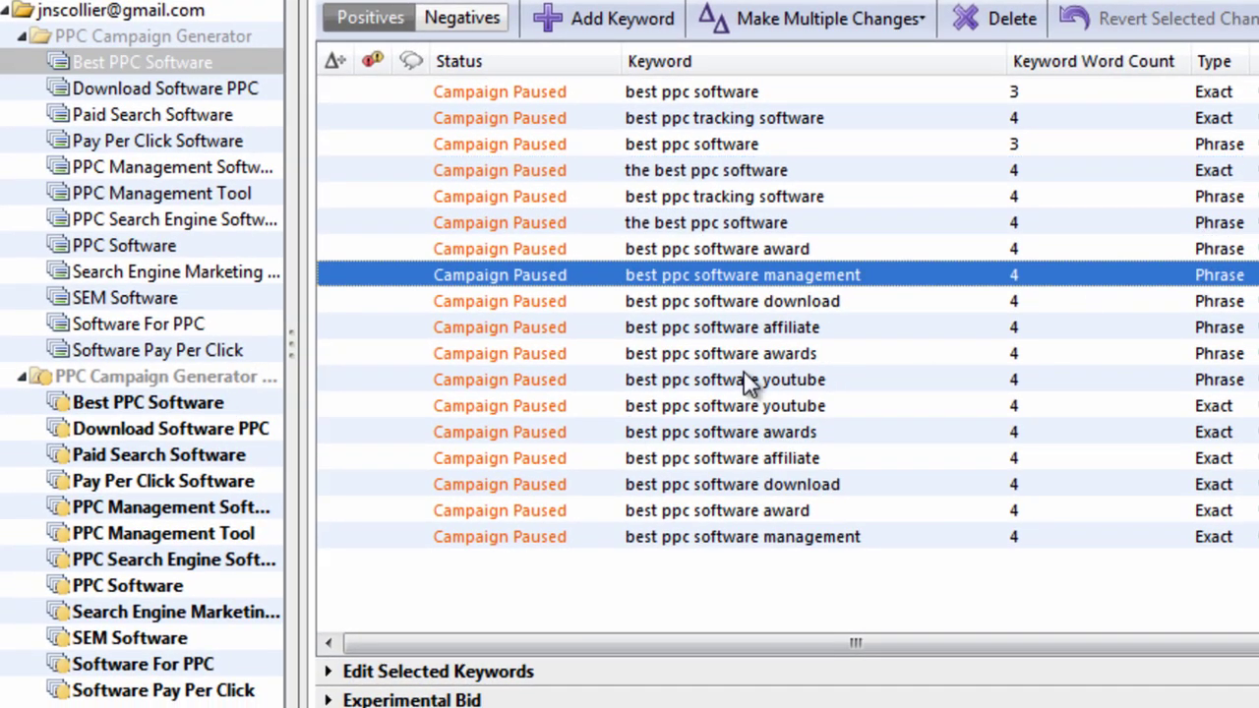
# - Compare the copied Best PPC Software keywords' match types, then show all account keywords
pyautogui.click(164, 408)
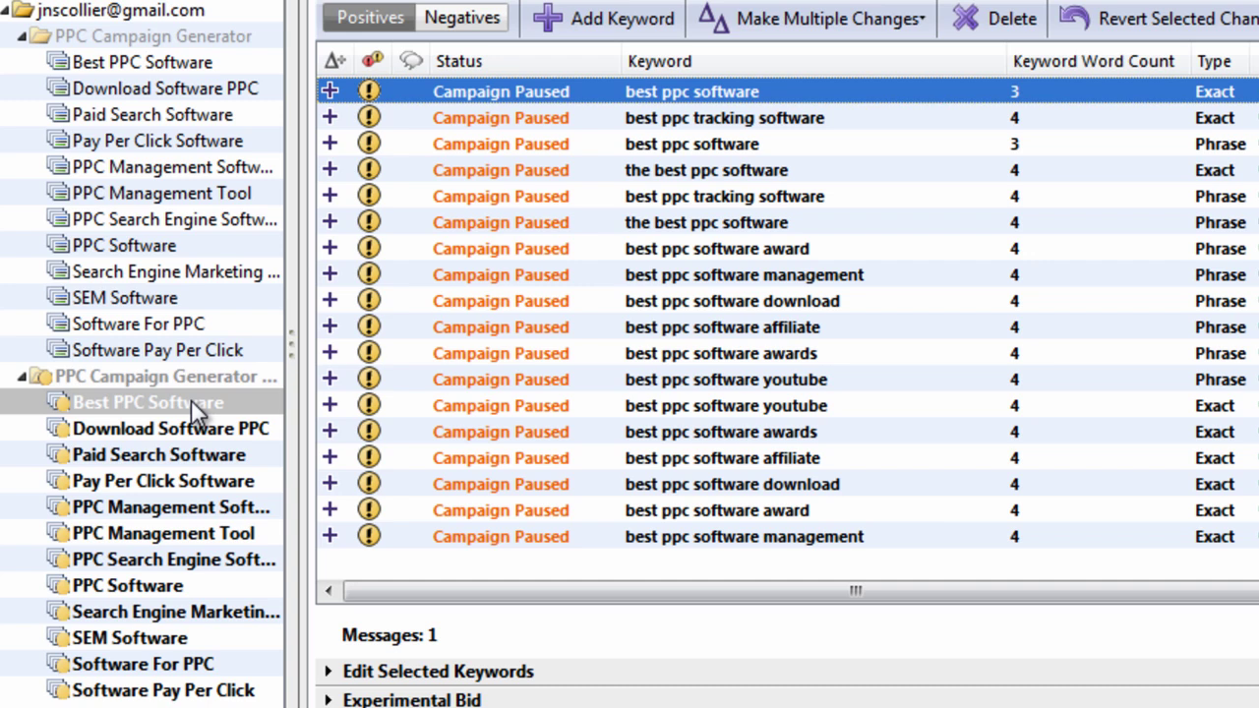
pyautogui.click(795, 277)
pyautogui.click(806, 381)
pyautogui.click(824, 456)
pyautogui.click(861, 253)
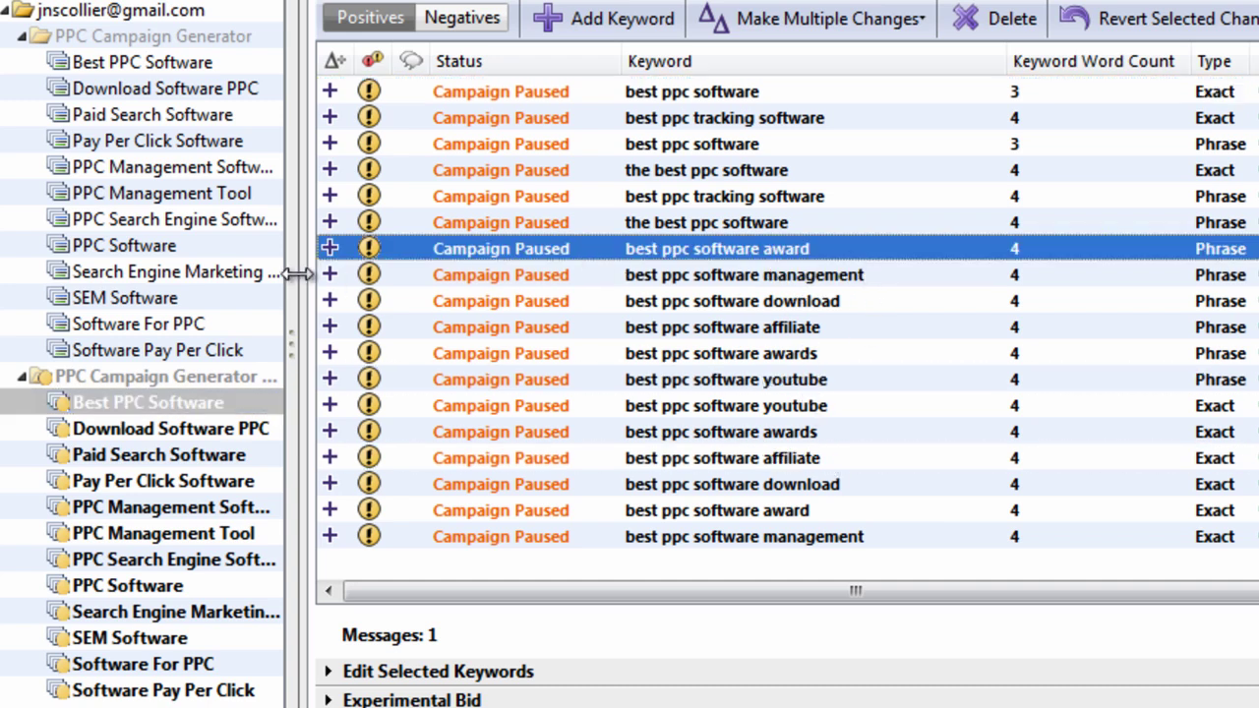
pyautogui.click(145, 11)
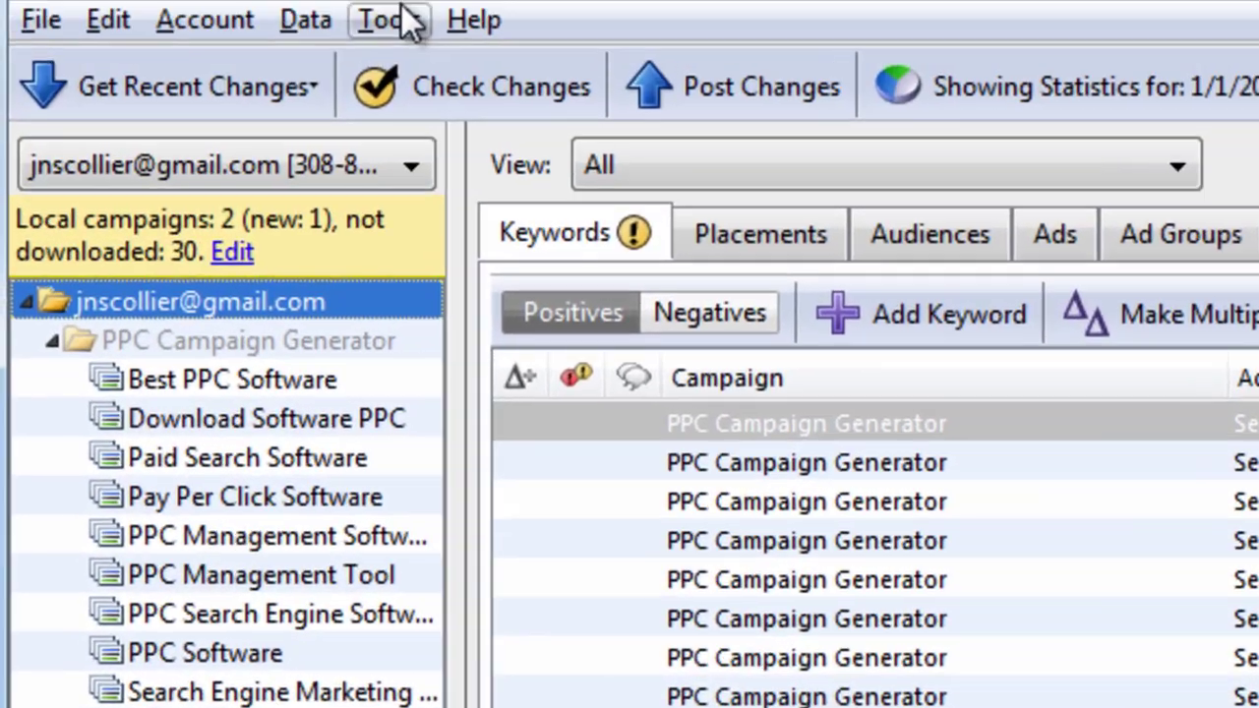
# - In Find Duplicate Keywords, include the account and both campaigns, keeping strict word order and same match type
pyautogui.click(393, 20)
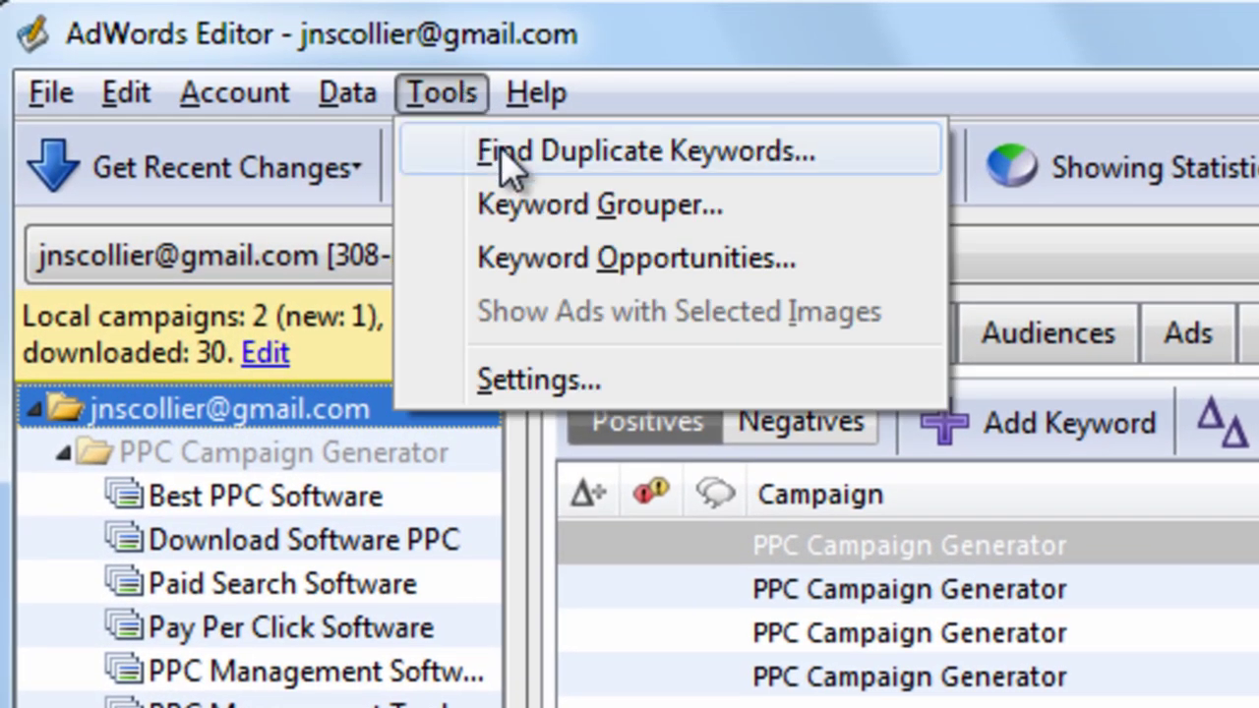
pyautogui.click(639, 157)
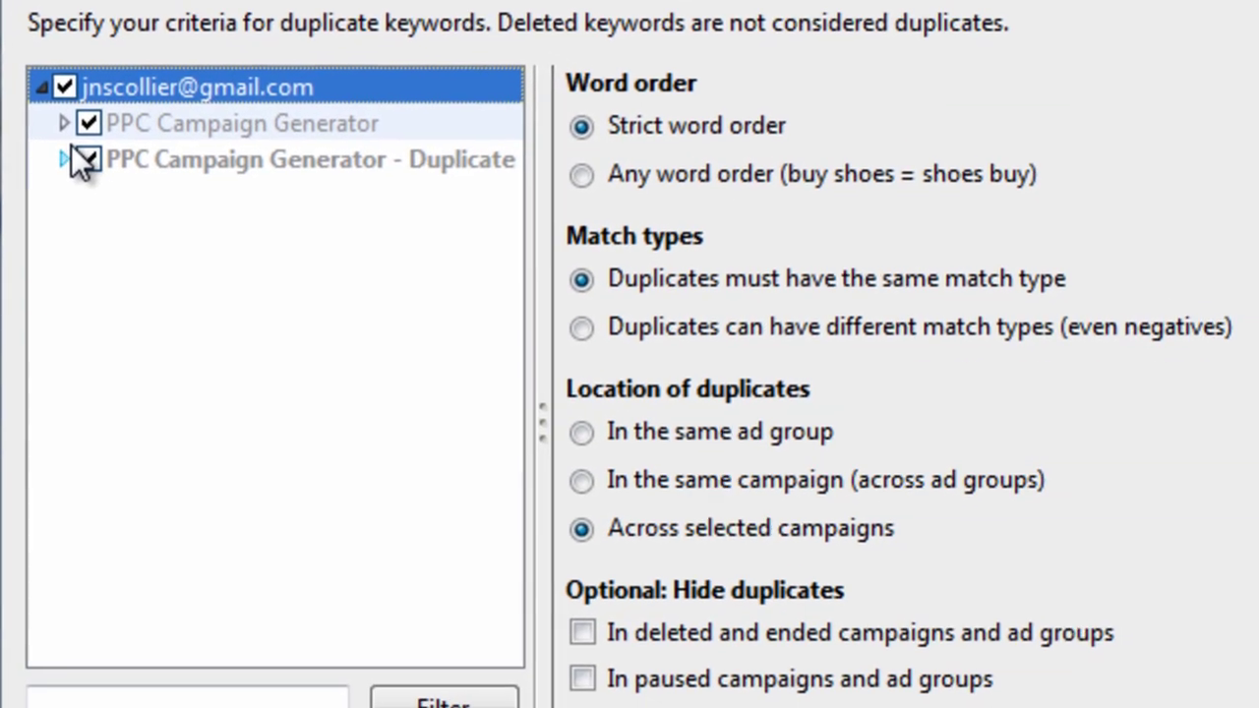
pyautogui.click(67, 159)
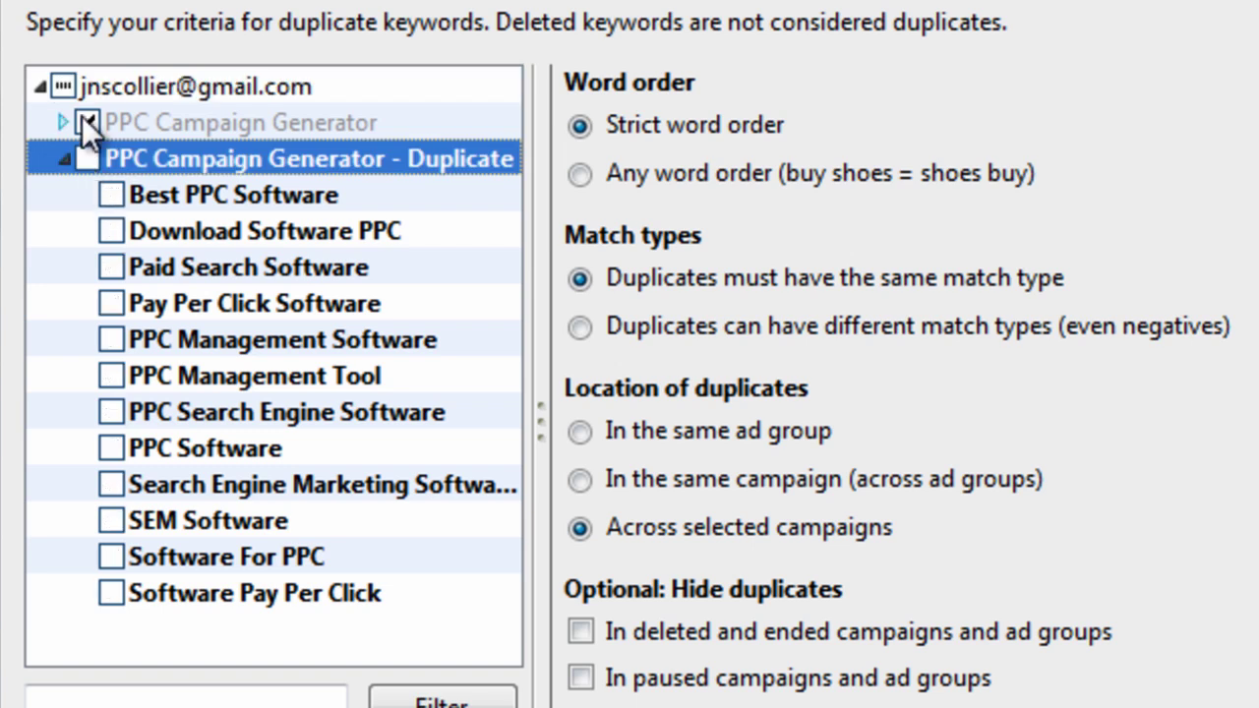
pyautogui.click(84, 120)
pyautogui.click(111, 195)
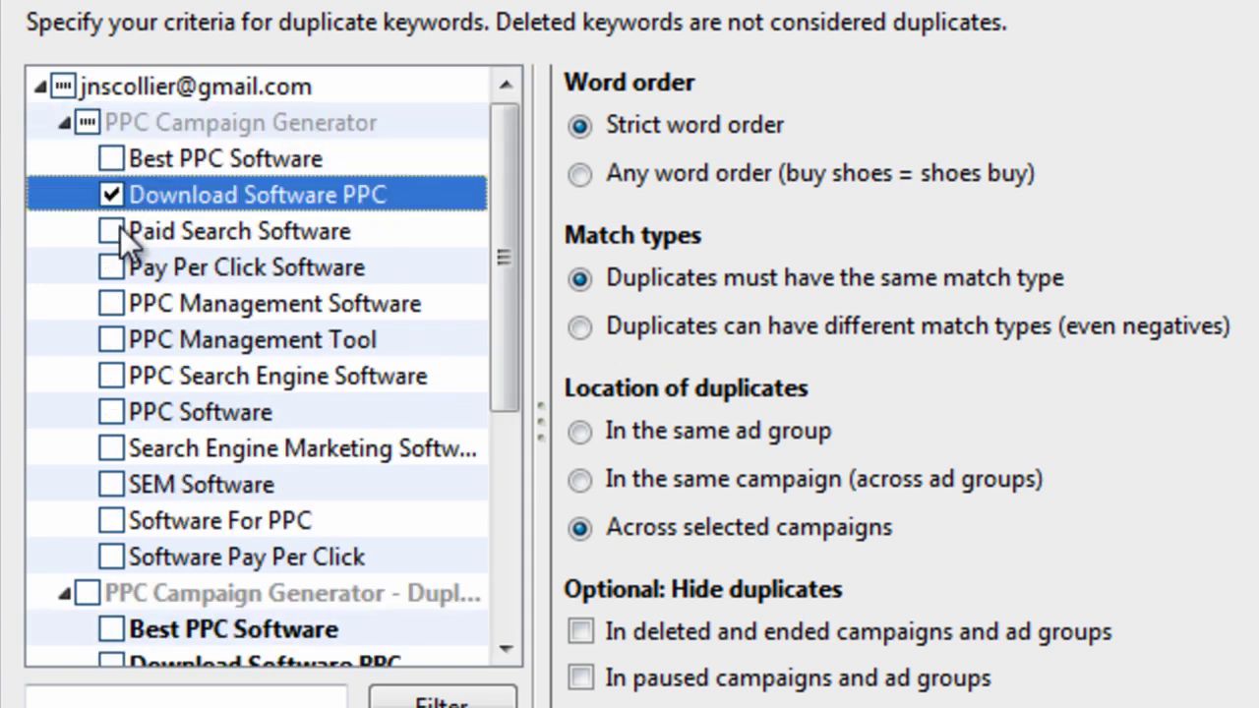
pyautogui.click(111, 231)
pyautogui.click(120, 262)
pyautogui.click(83, 127)
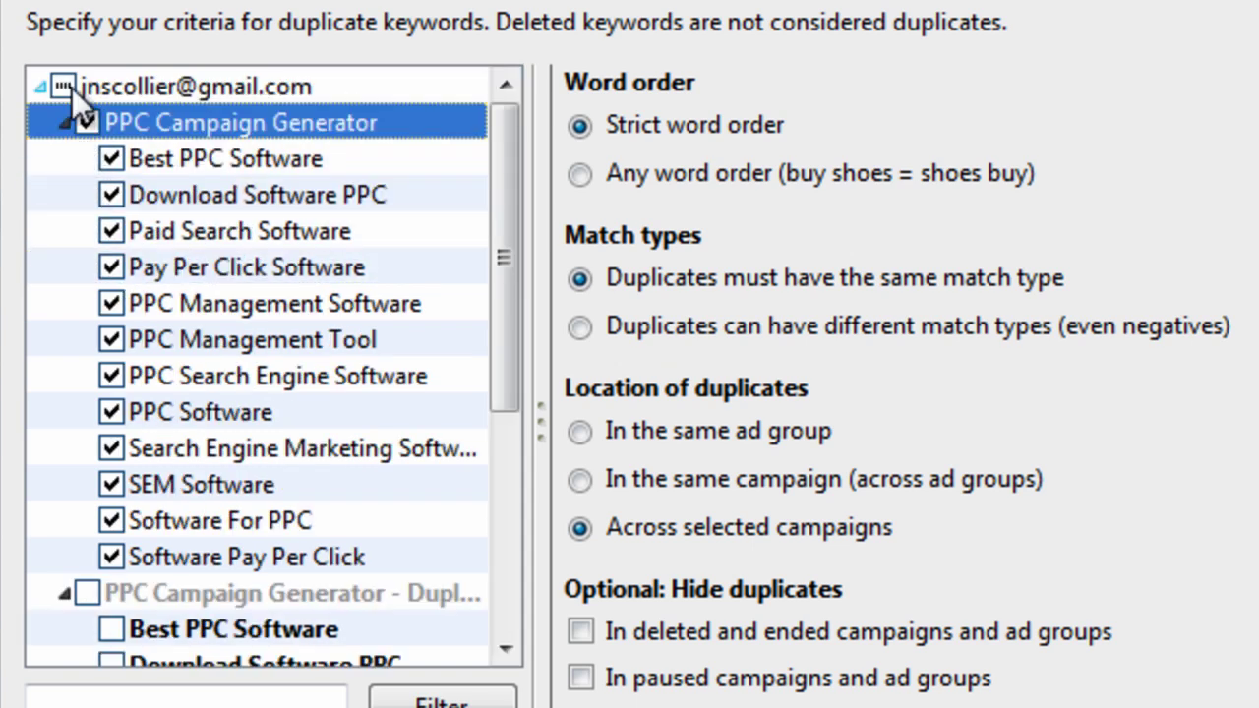
pyautogui.click(72, 88)
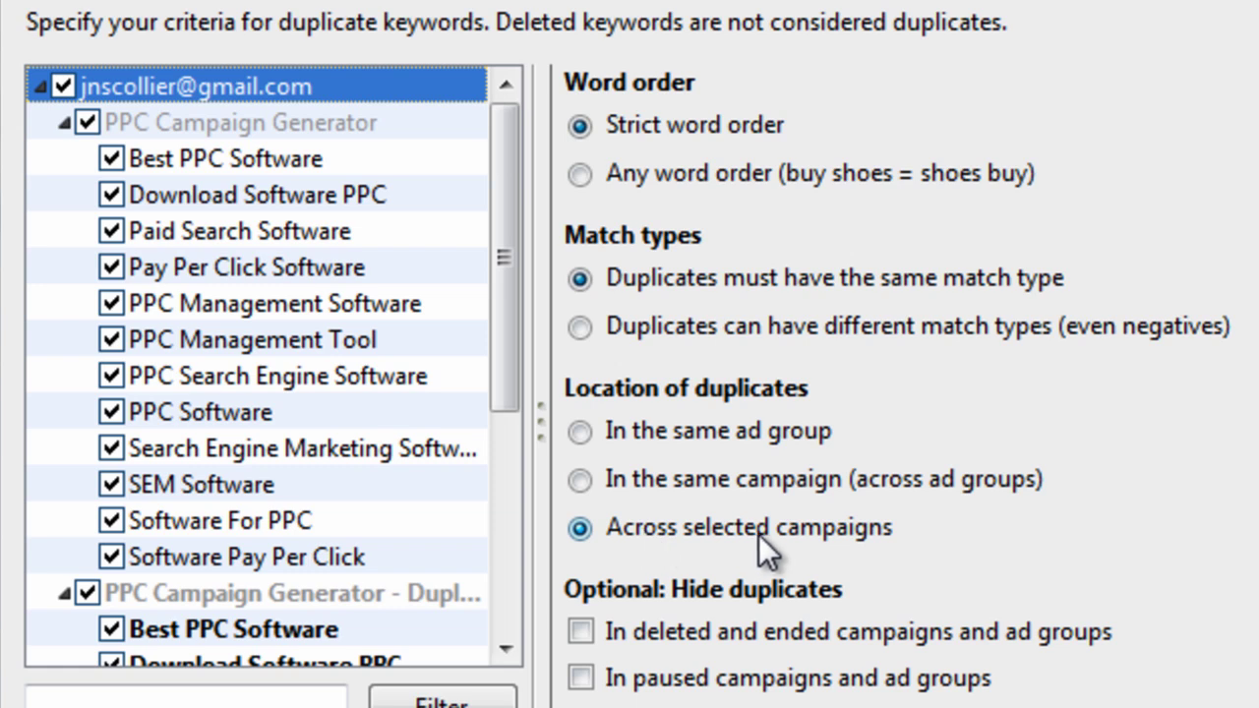
pyautogui.click(63, 123)
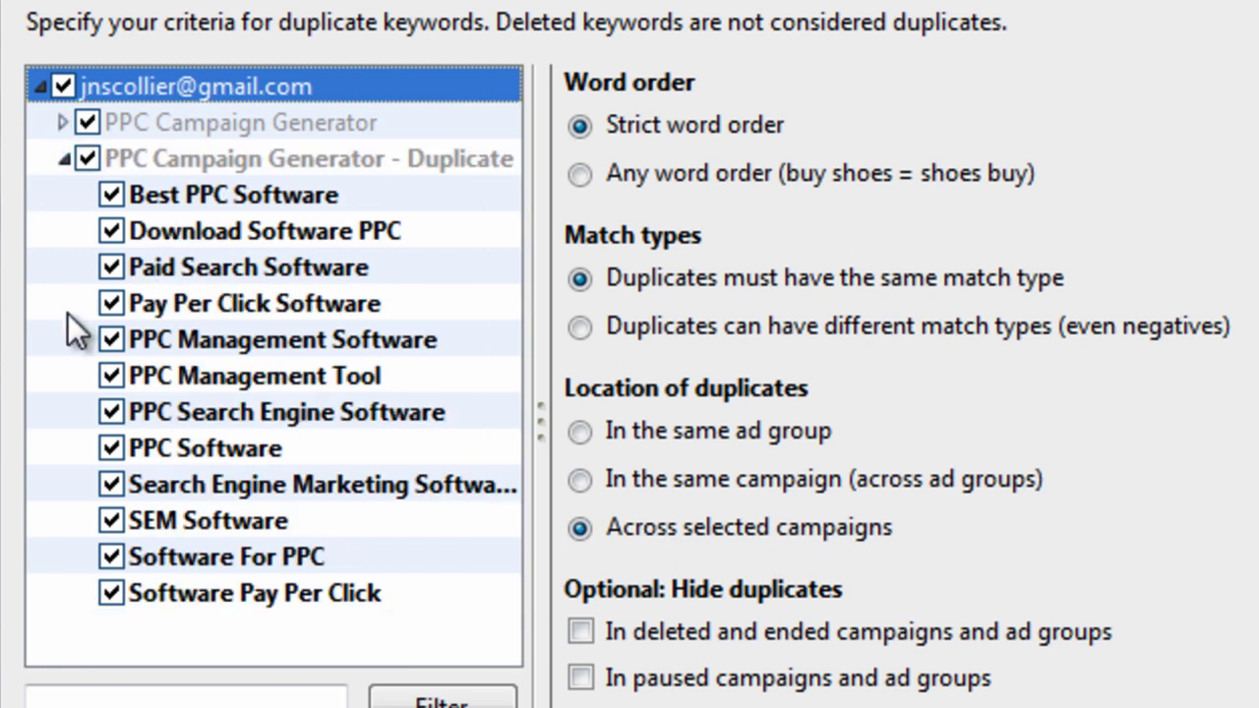
pyautogui.click(64, 159)
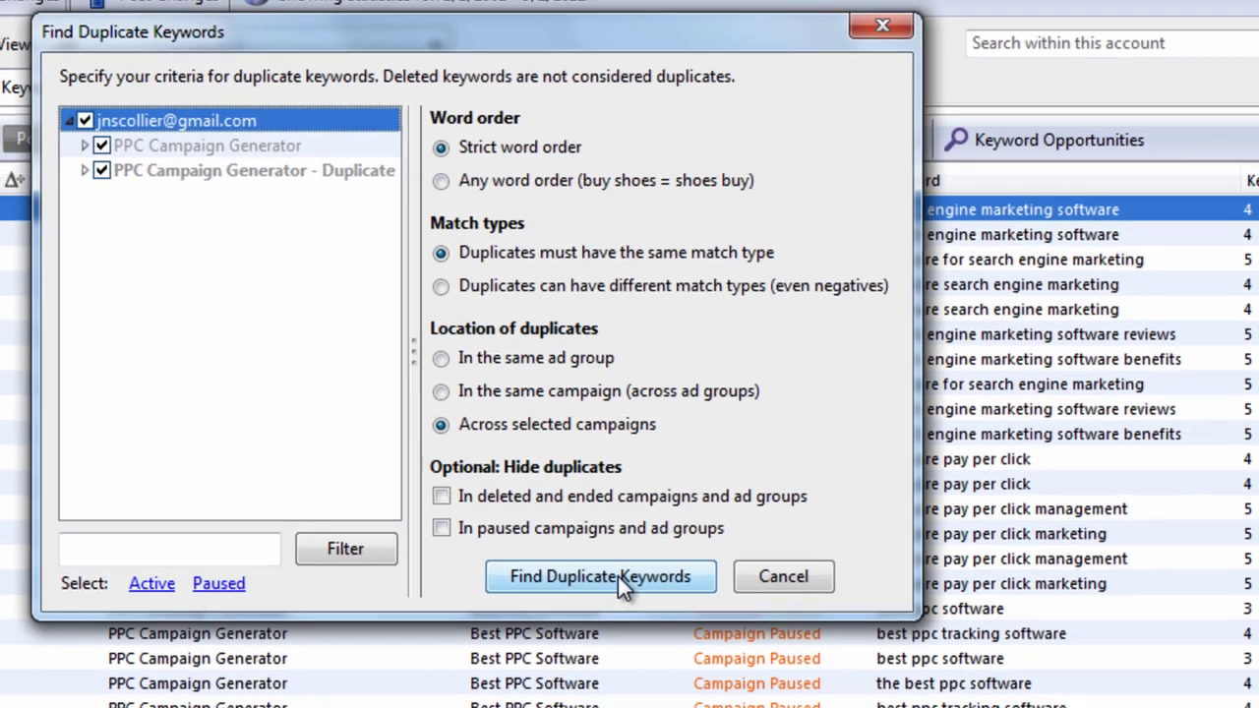
# - Run the duplicate keyword search and scroll through the paired results
pyautogui.click(599, 561)
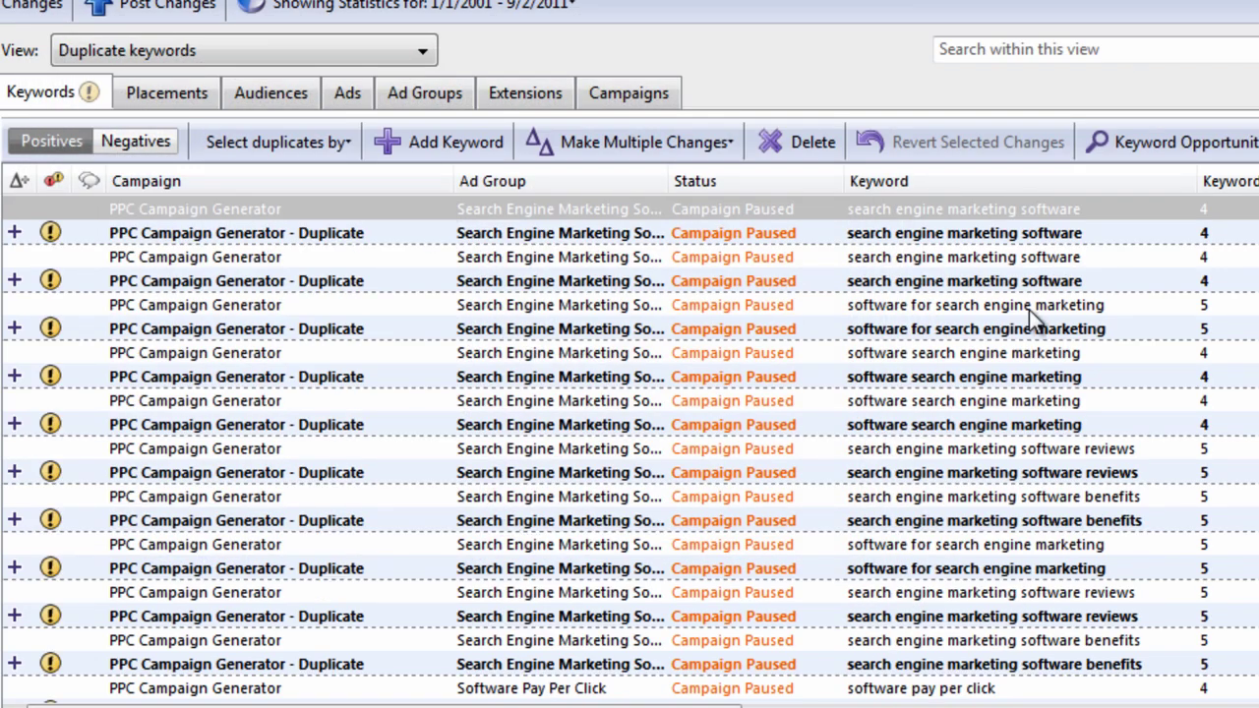
pyautogui.scroll(-5, 629, 450)
pyautogui.scroll(-5, 630, 449)
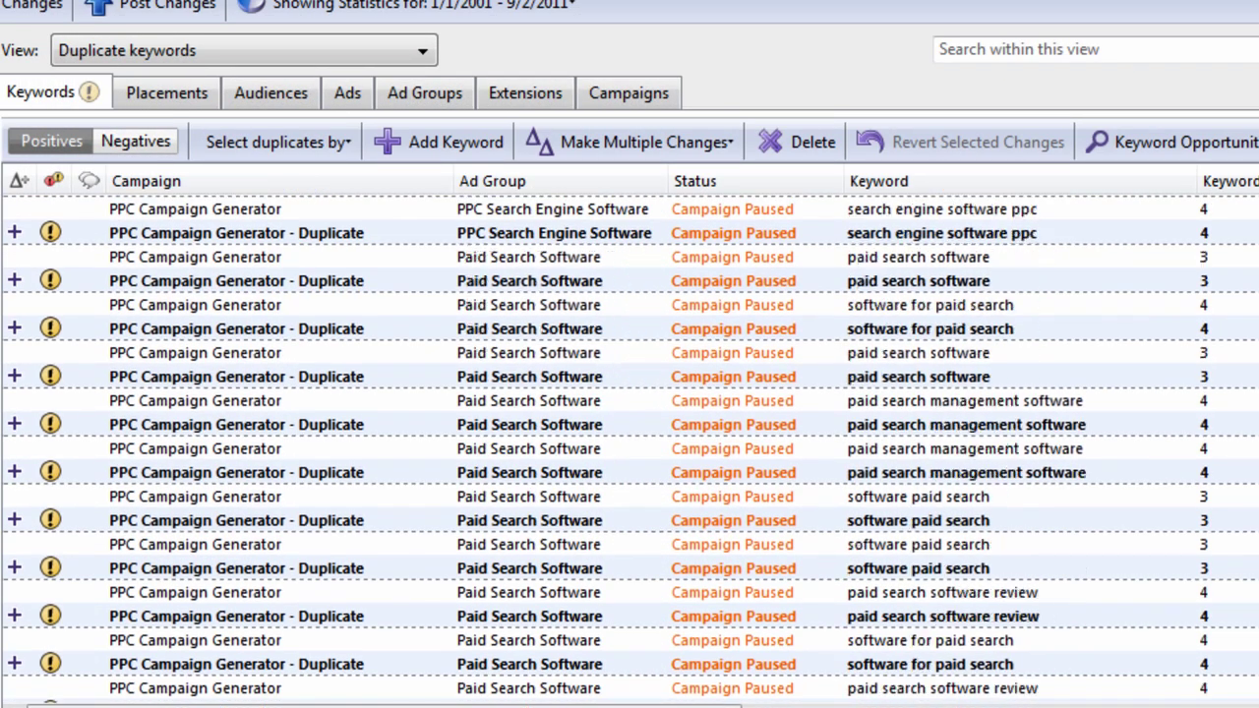
pyautogui.scroll(-5, 629, 449)
pyautogui.scroll(-5, 629, 450)
pyautogui.scroll(-5, 630, 450)
pyautogui.scroll(-5, 630, 449)
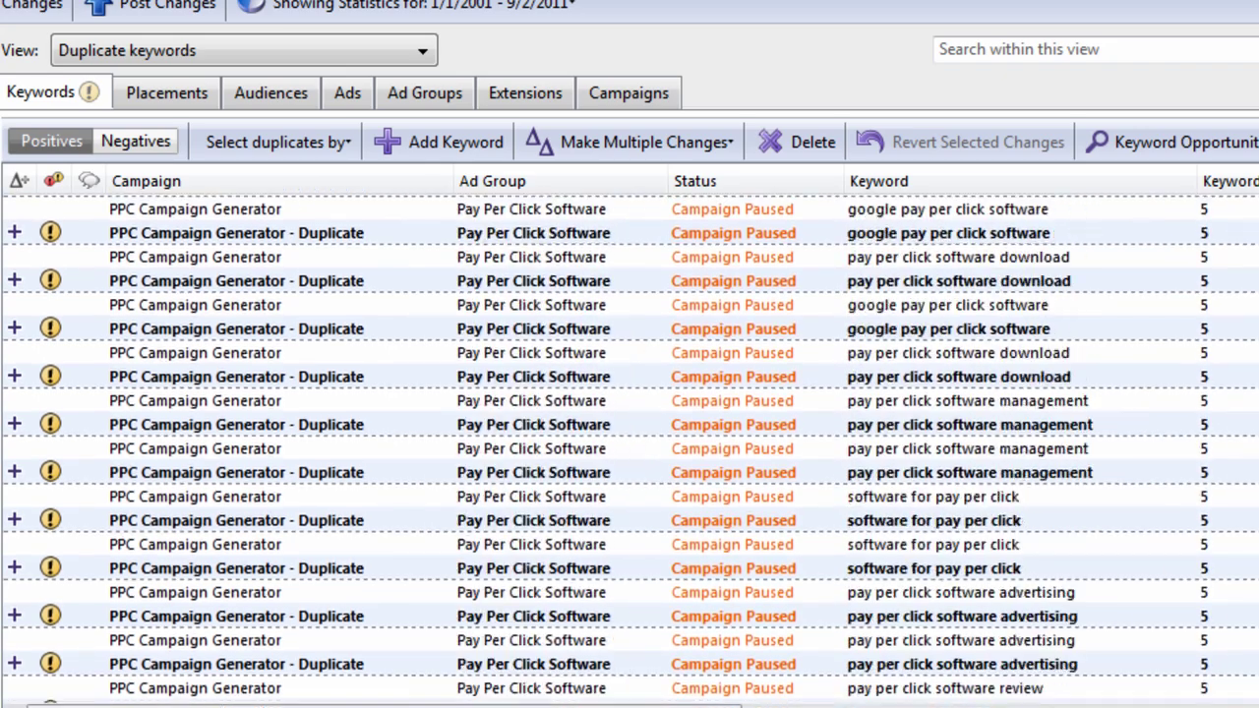
pyautogui.scroll(15, 630, 449)
pyautogui.scroll(10, 630, 449)
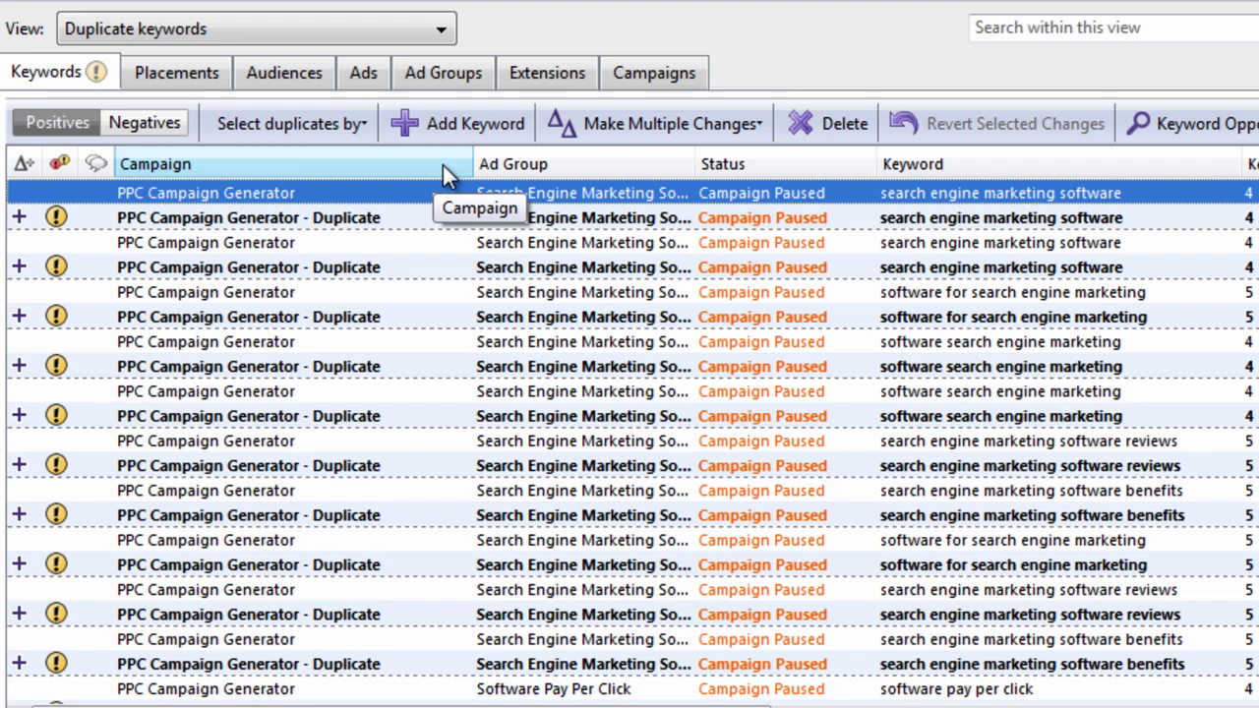
# - Sort the account's duplicates by Campaign, descending so Duplicate campaign rows come first
pyautogui.click(443, 165)
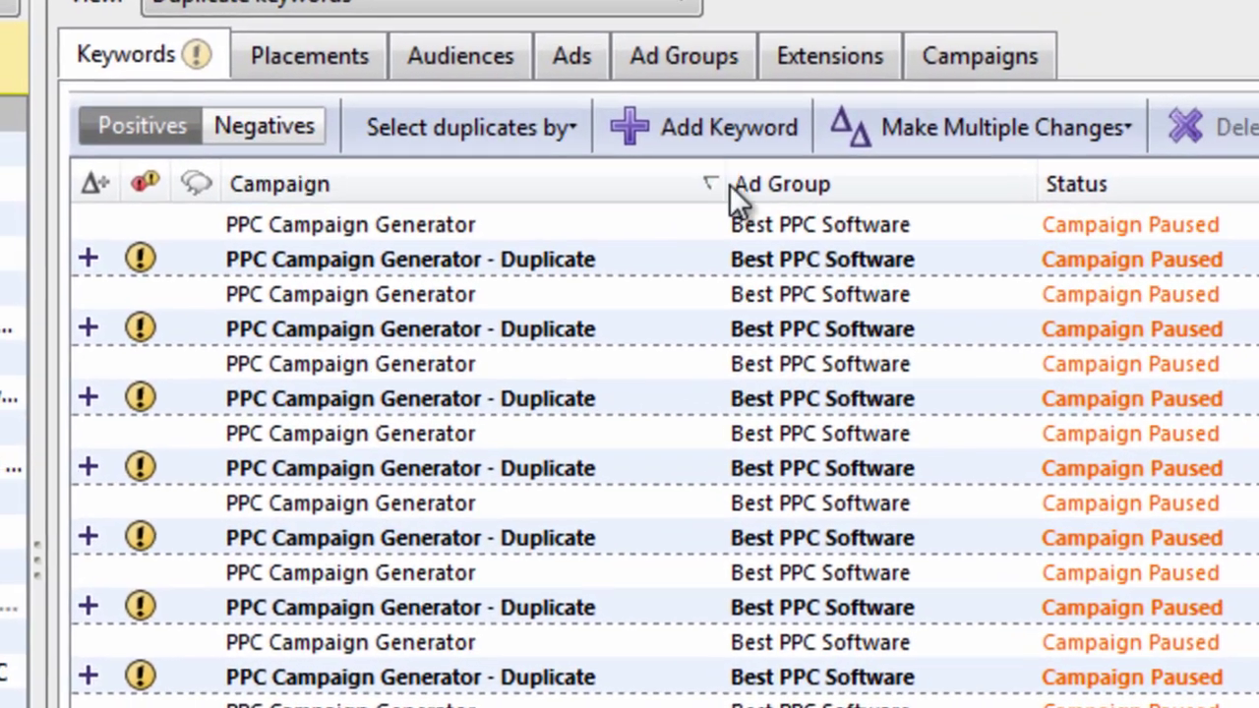
pyautogui.click(924, 186)
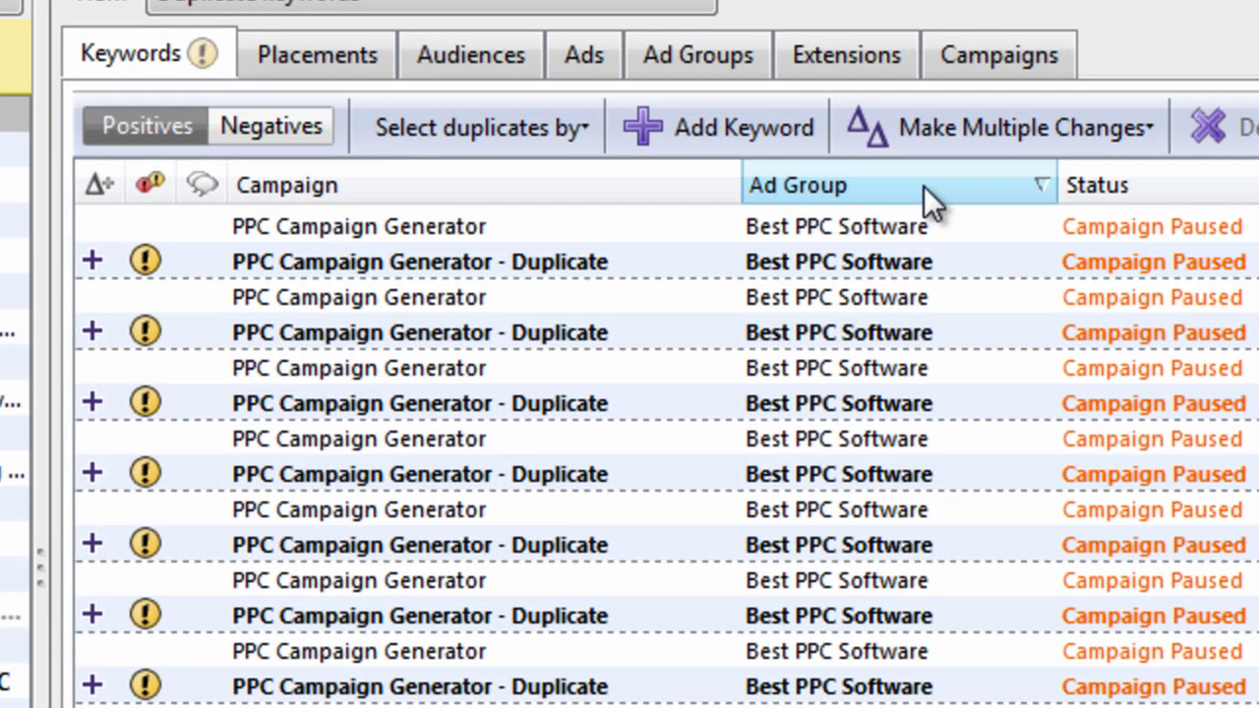
pyautogui.click(695, 182)
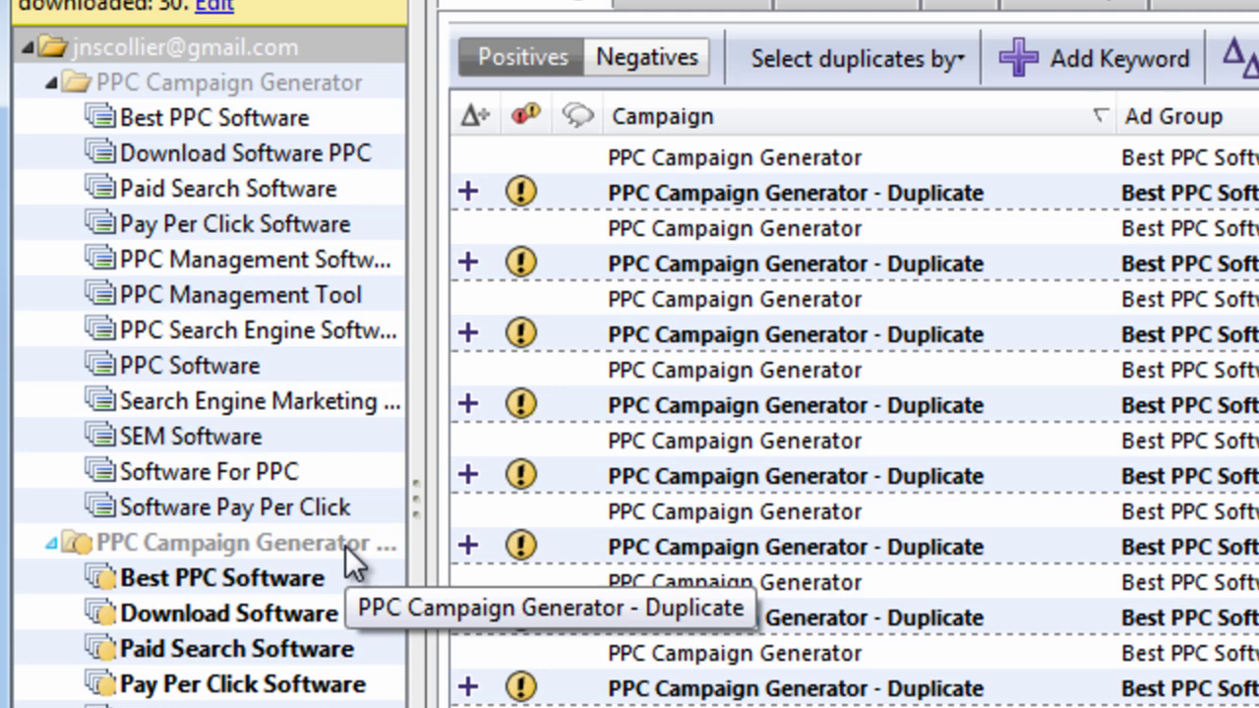
pyautogui.click(375, 92)
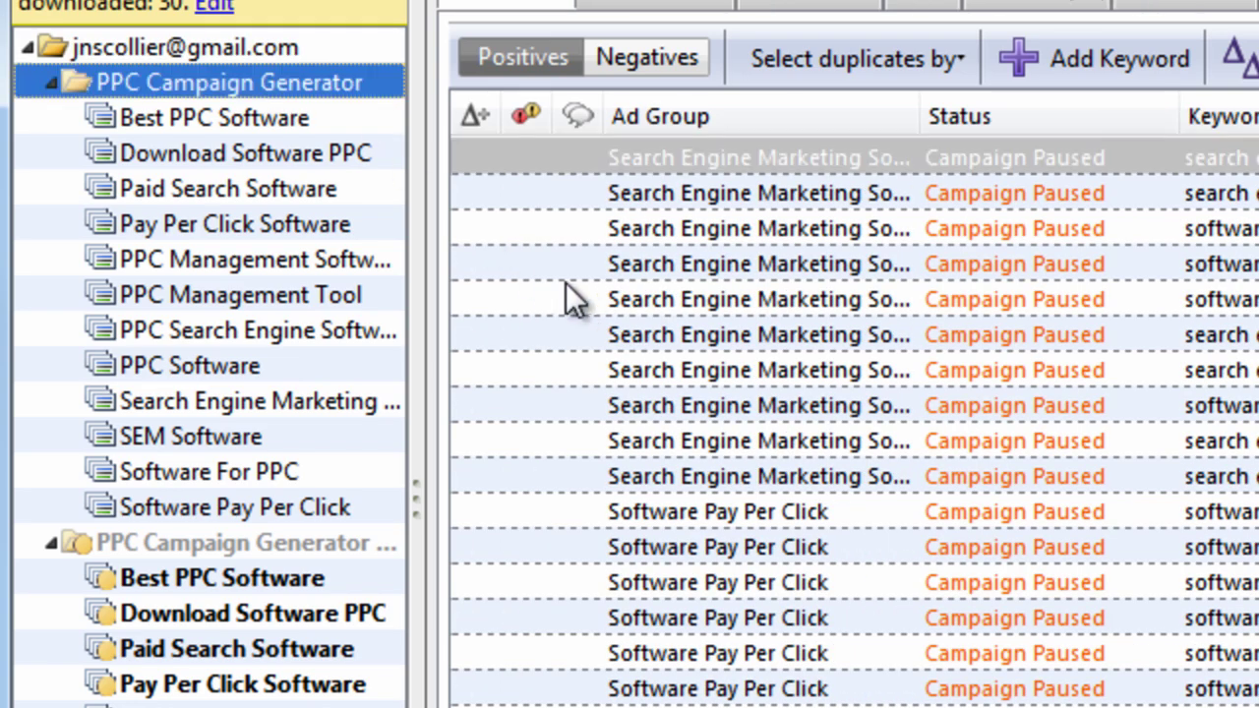
pyautogui.click(316, 54)
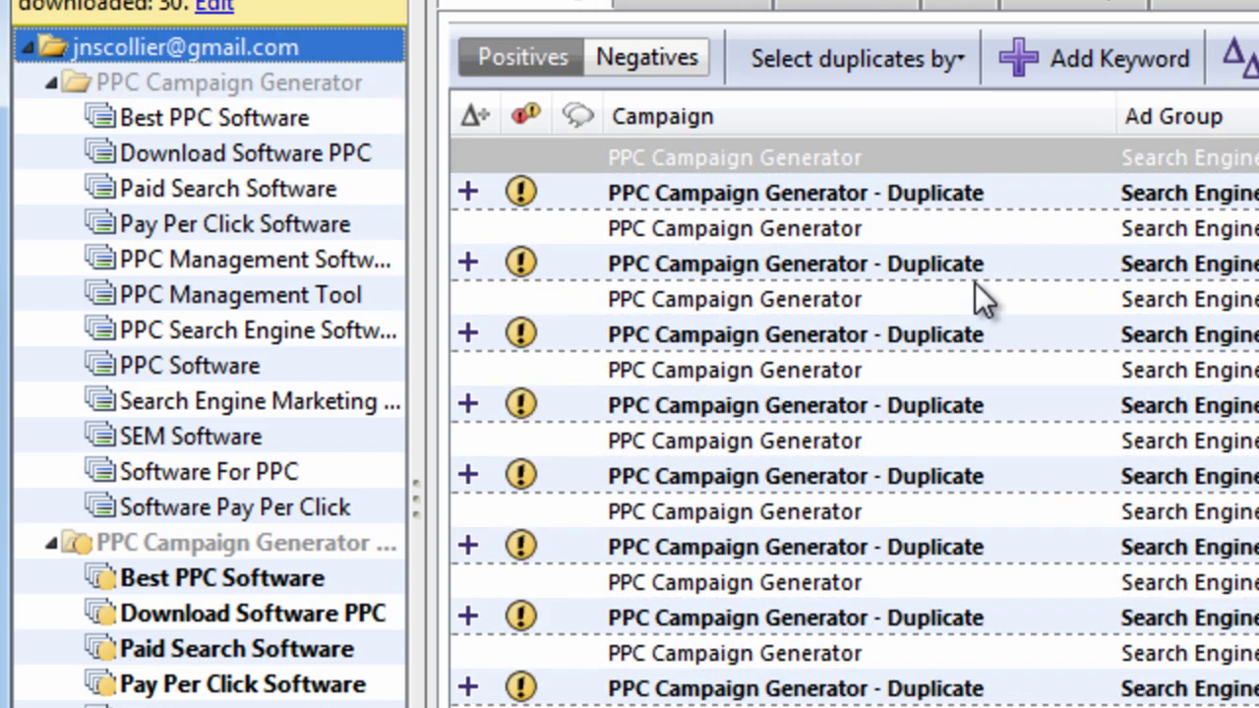
pyautogui.click(1093, 112)
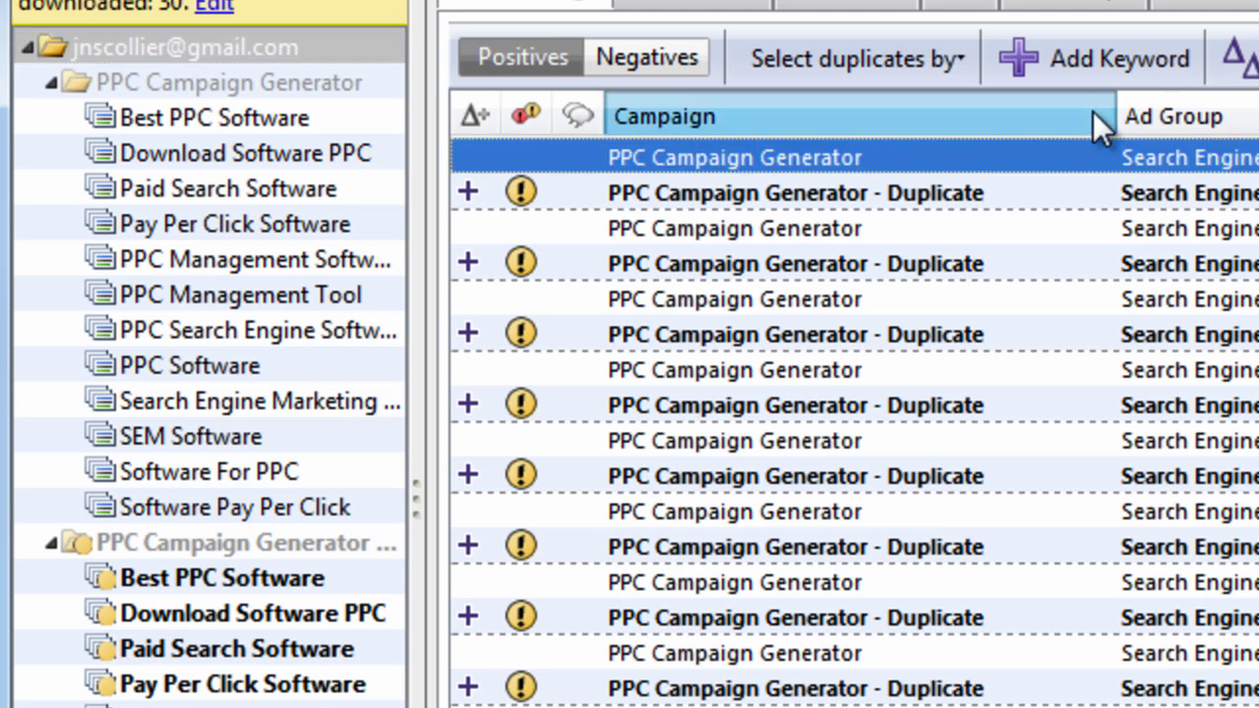
pyautogui.click(1097, 119)
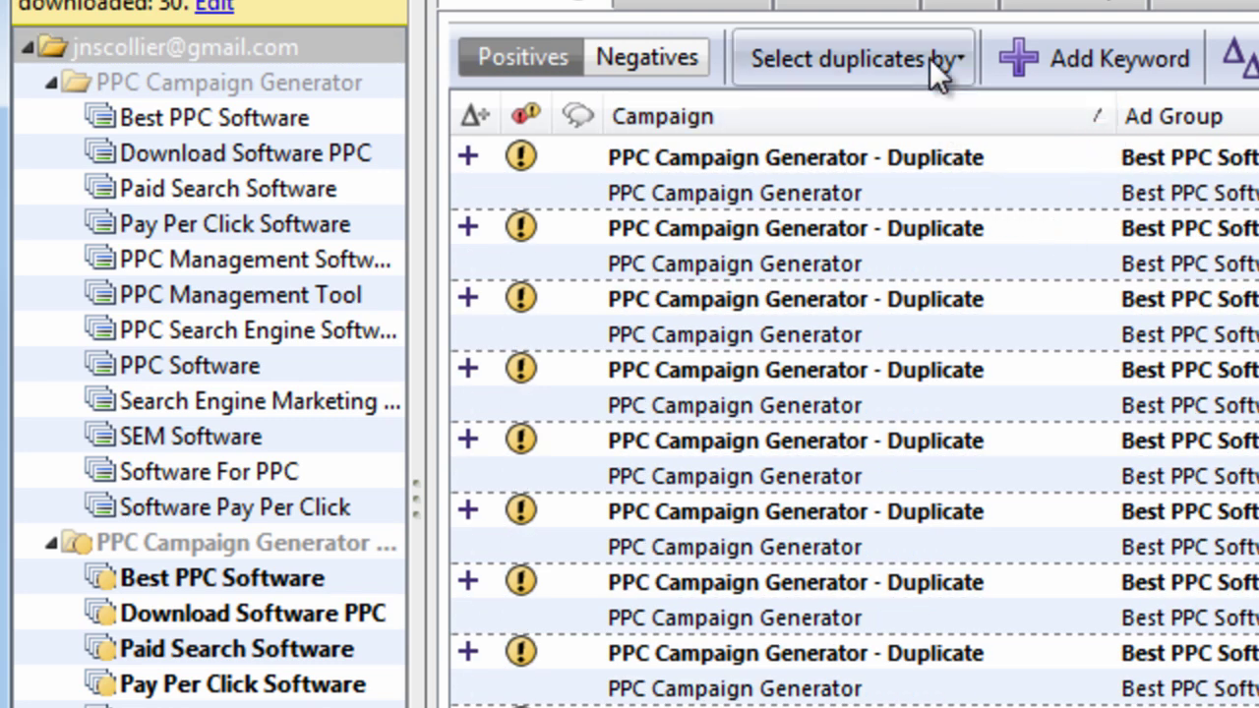
# - Use Select duplicates by to pick the Duplicate campaign row of each pair
pyautogui.click(929, 59)
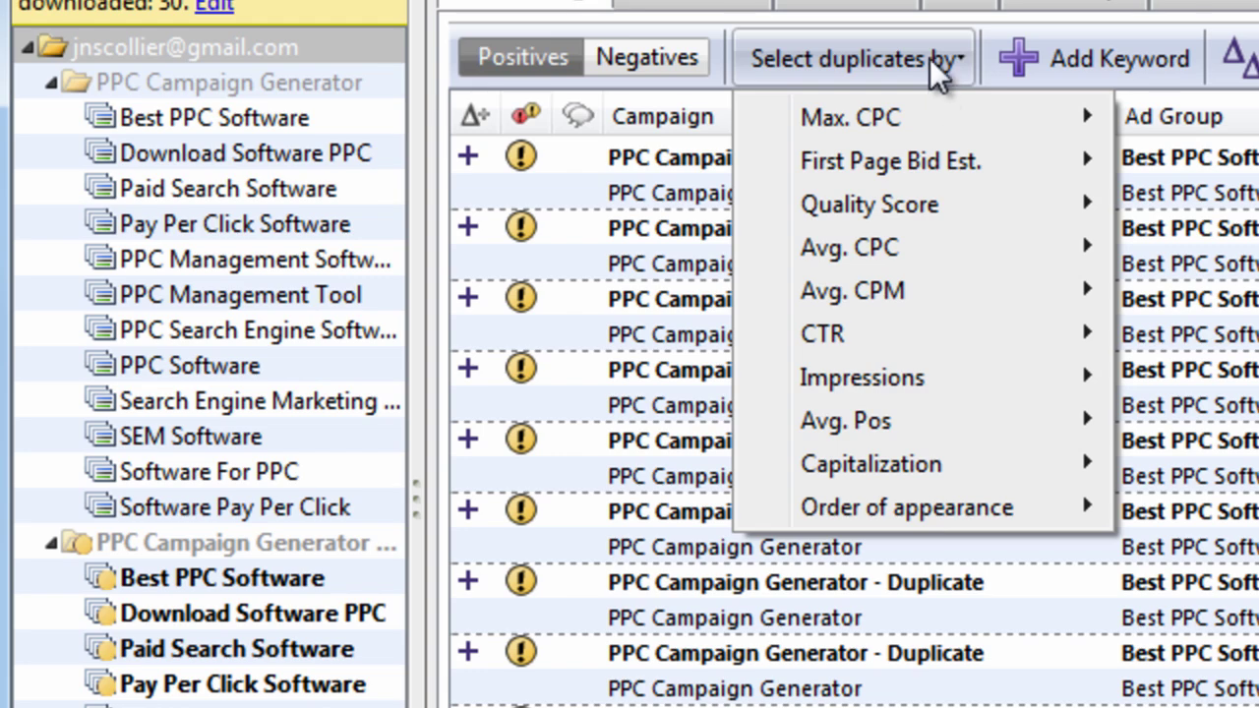
pyautogui.moveTo(777, 498)
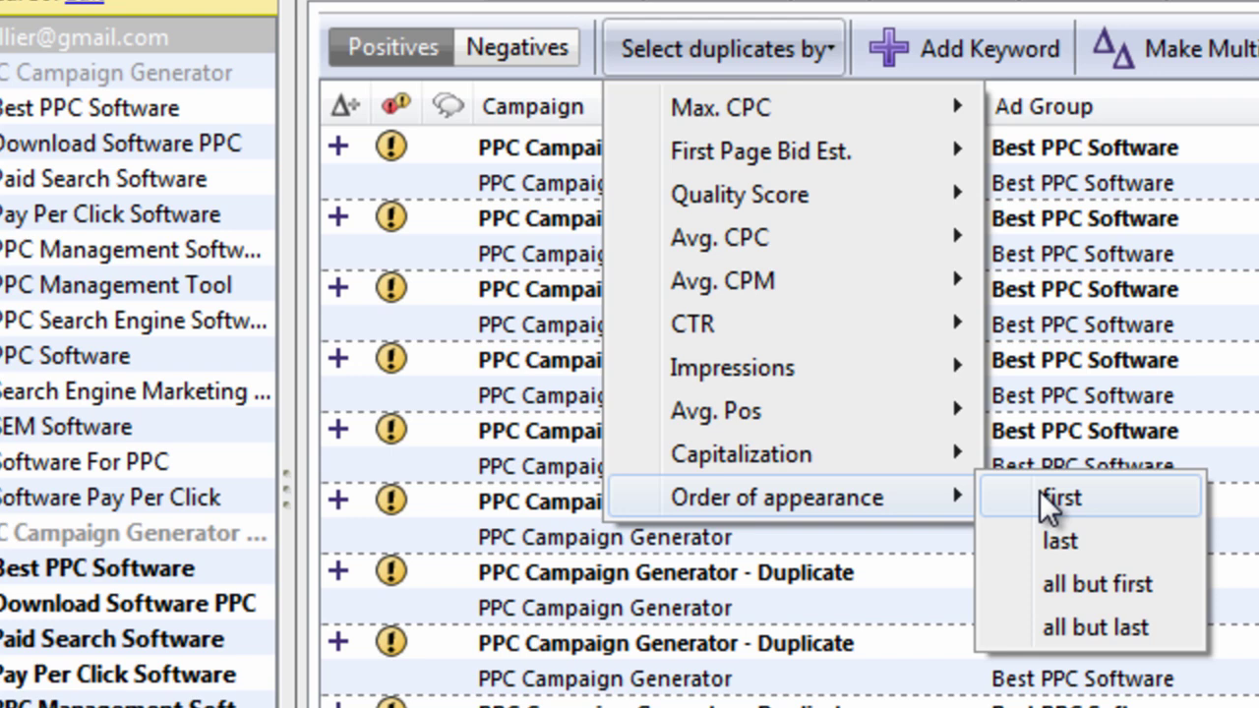
pyautogui.click(1136, 623)
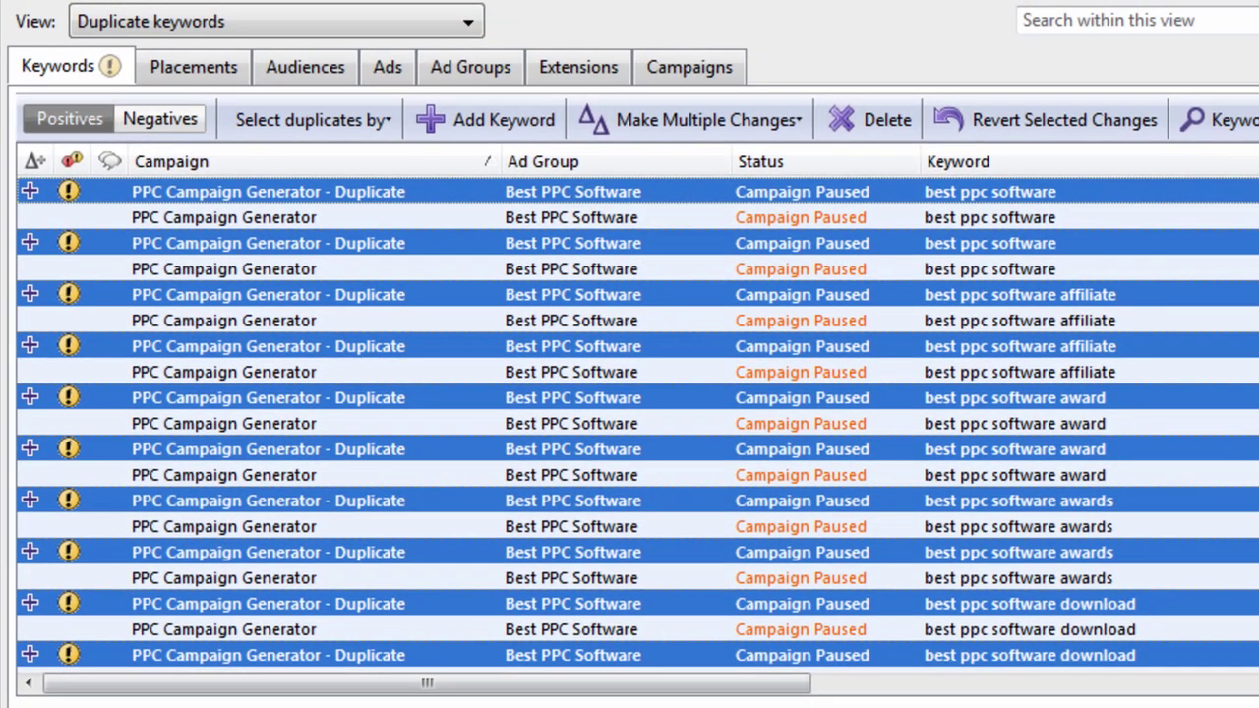
pyautogui.scroll(-5, 637, 422)
pyautogui.scroll(-3, 637, 423)
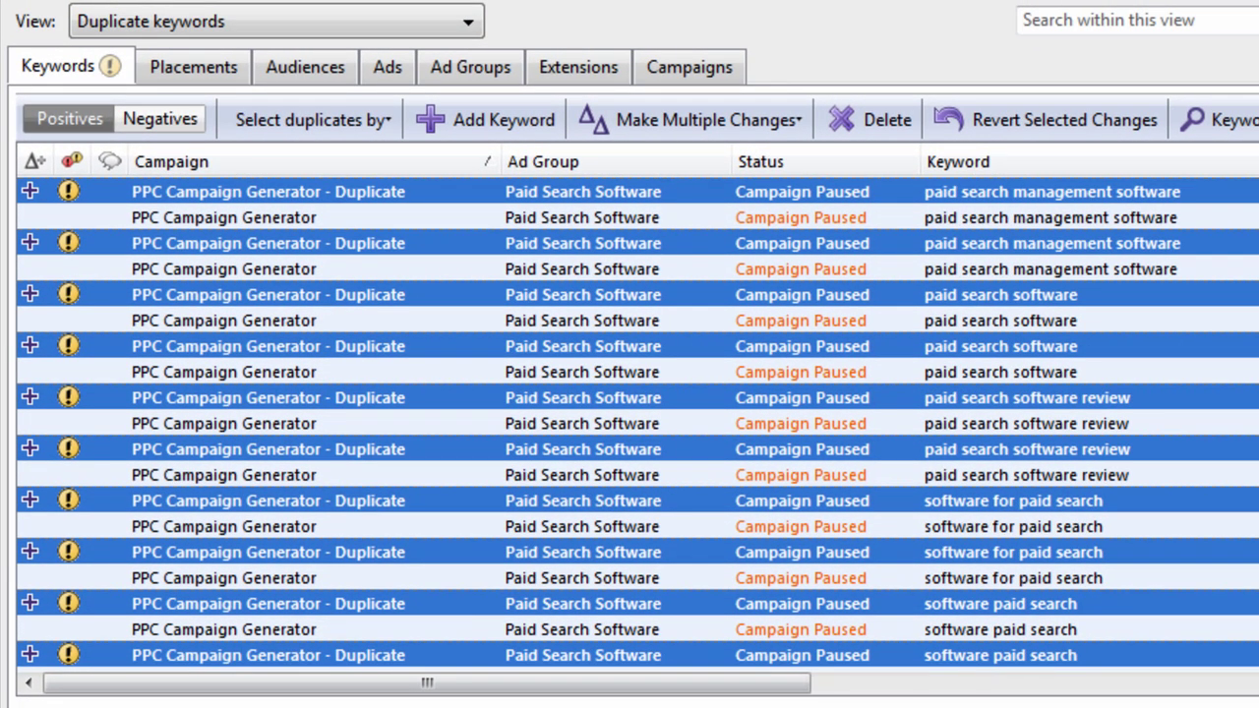
pyautogui.scroll(8, 637, 423)
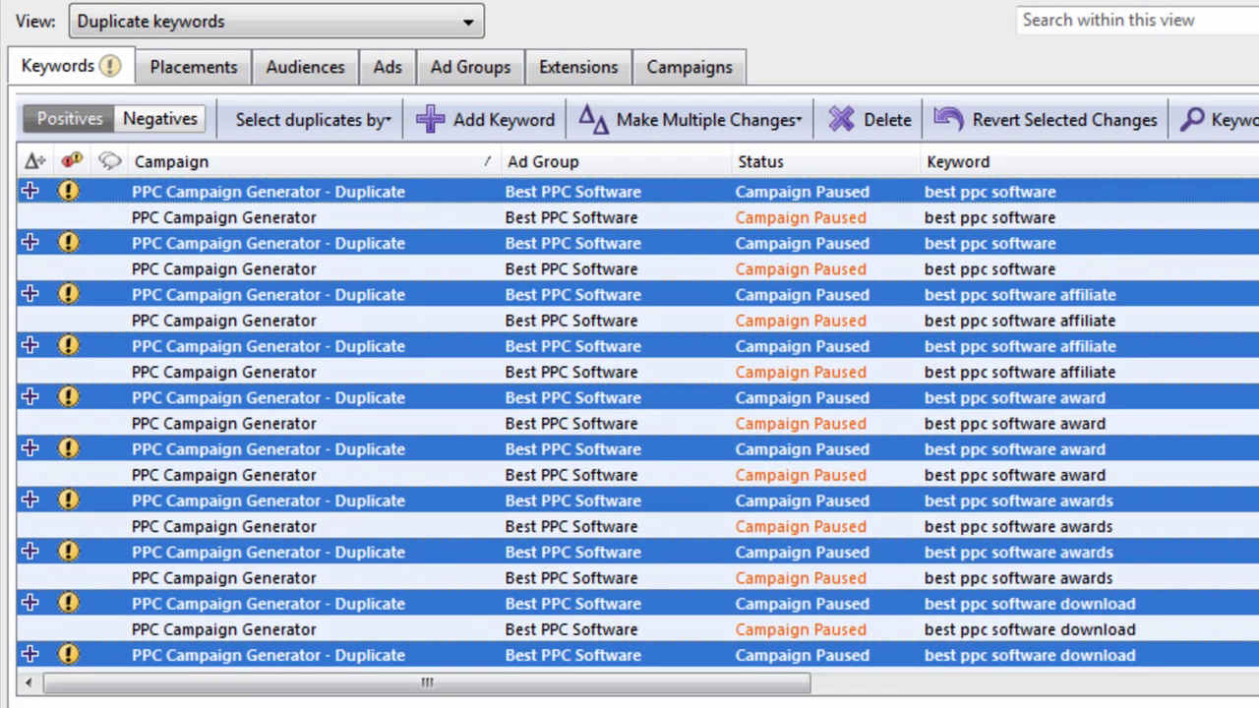
# - Re-sort by Campaign with originals first and select all but the first of each pair
pyautogui.click(395, 157)
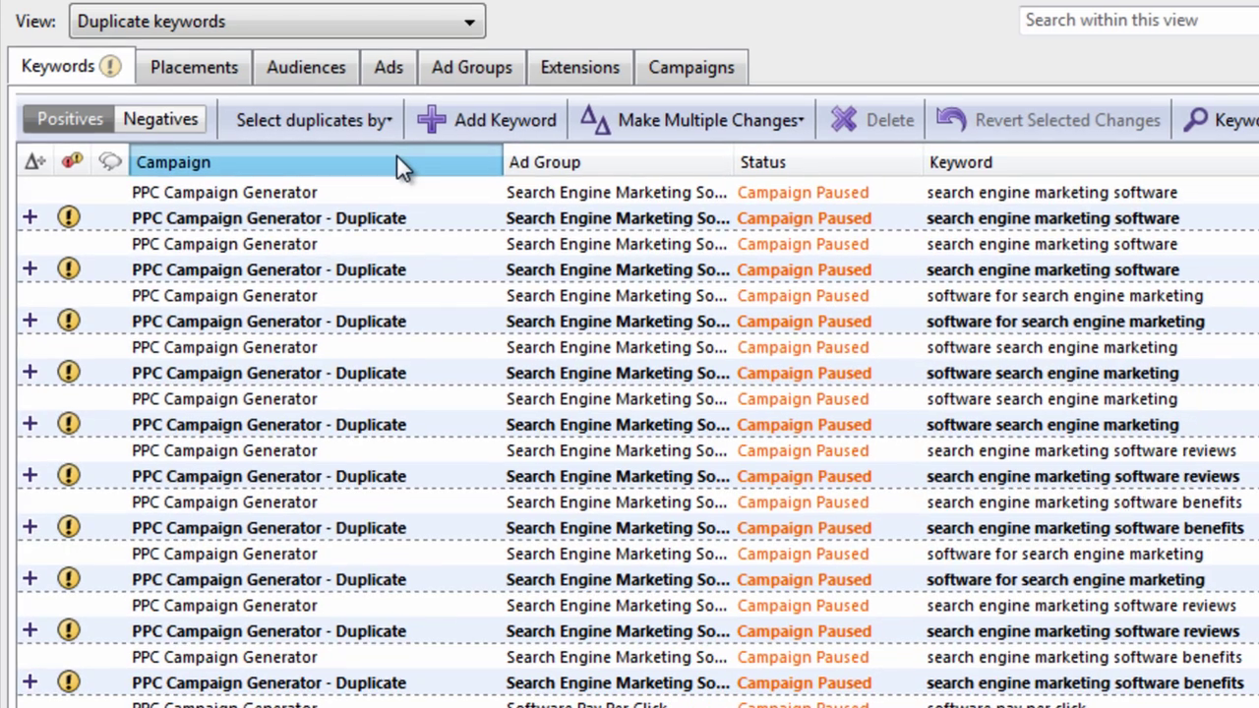
pyautogui.click(395, 156)
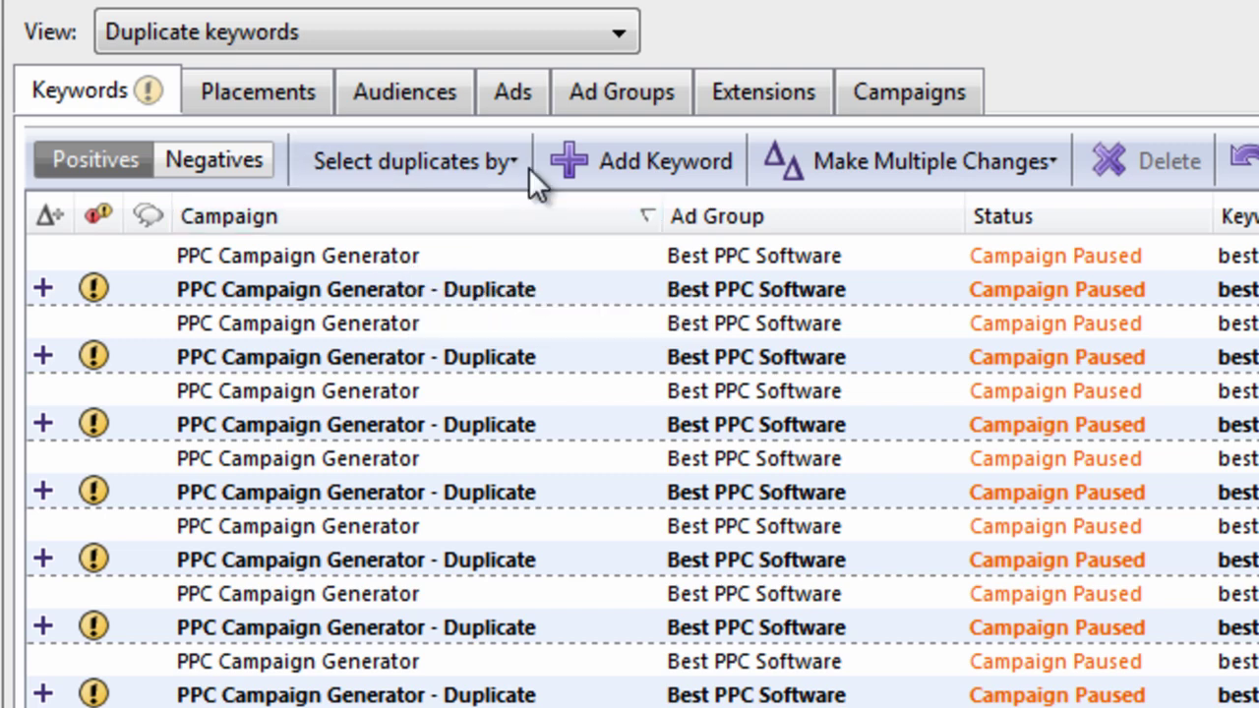
pyautogui.click(487, 161)
pyautogui.moveTo(462, 589)
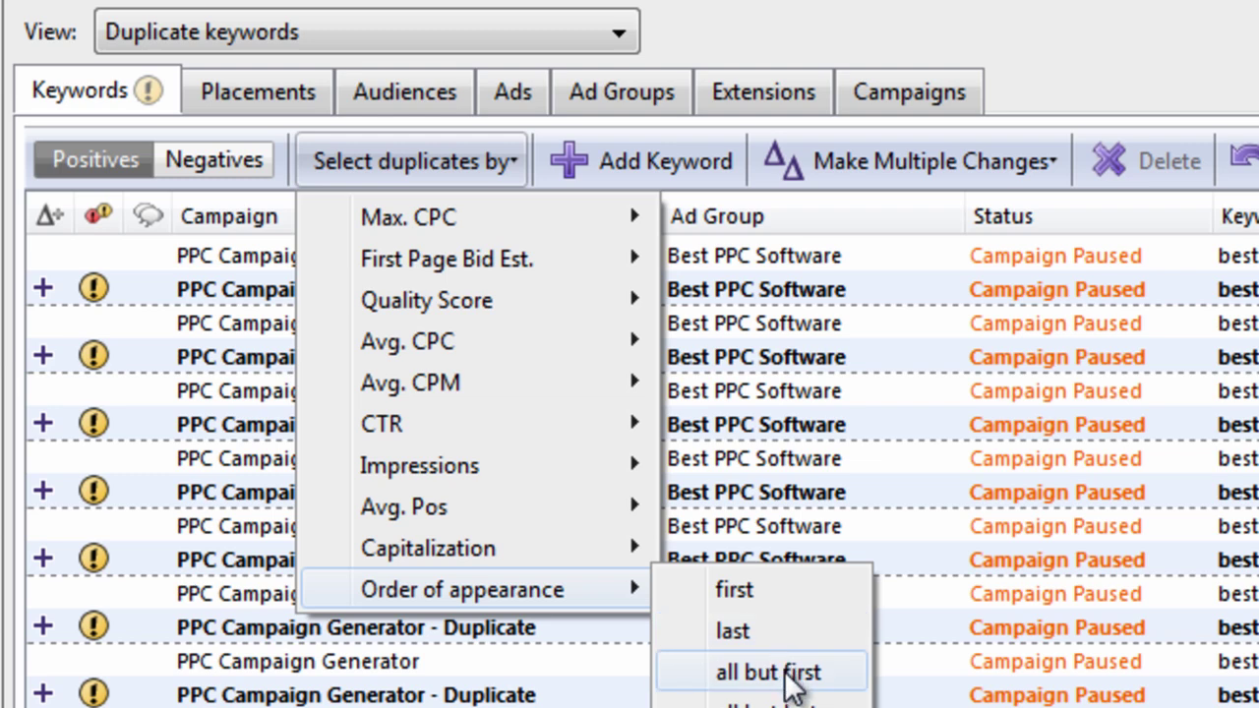
pyautogui.click(787, 669)
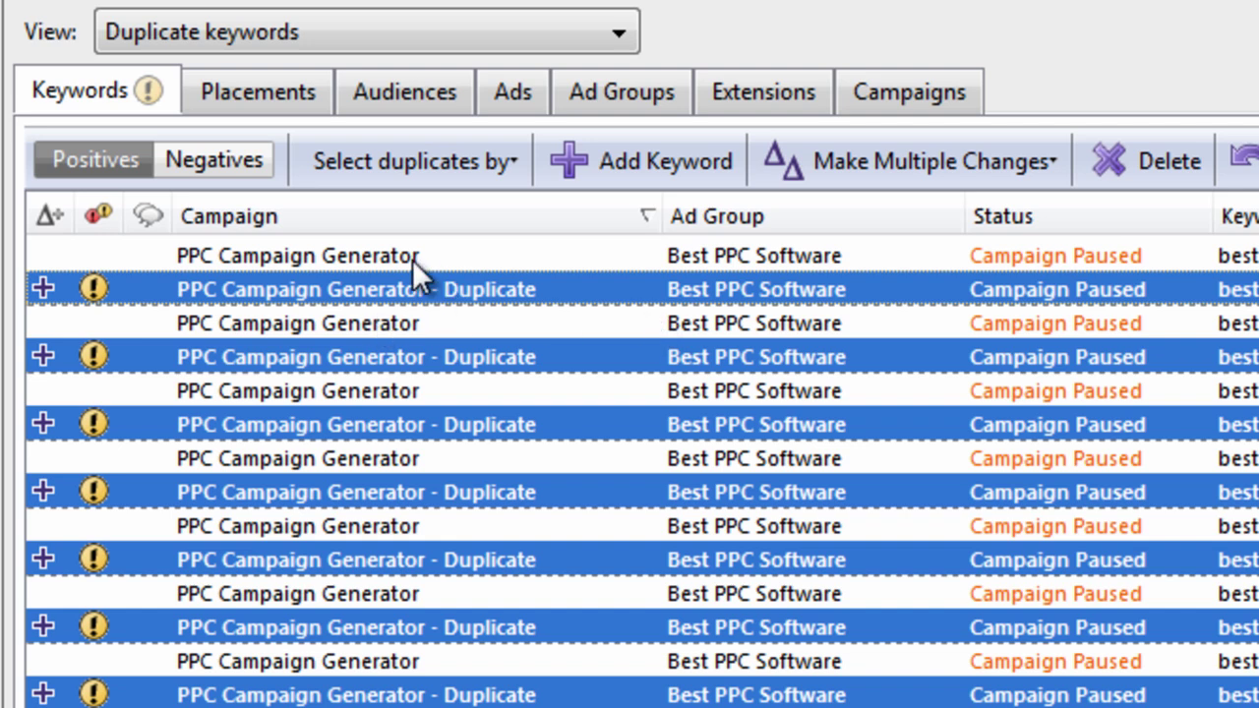
pyautogui.scroll(-1, 696, 521)
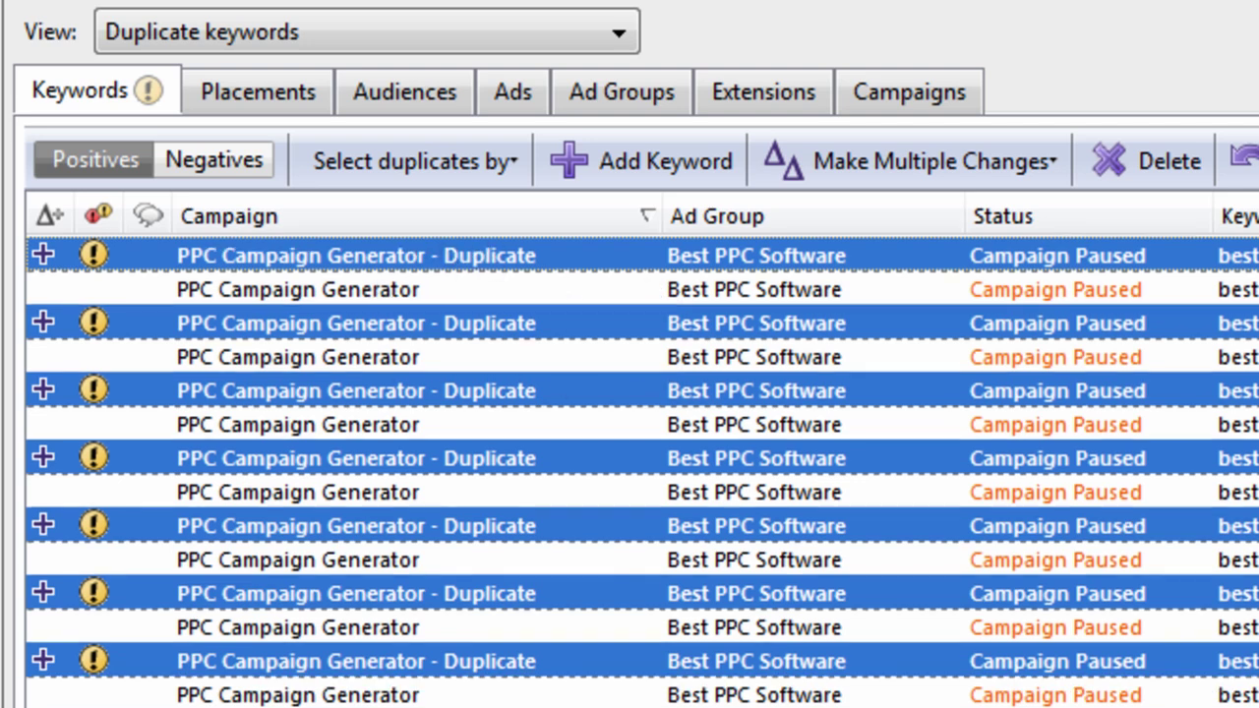
pyautogui.scroll(-1, 697, 521)
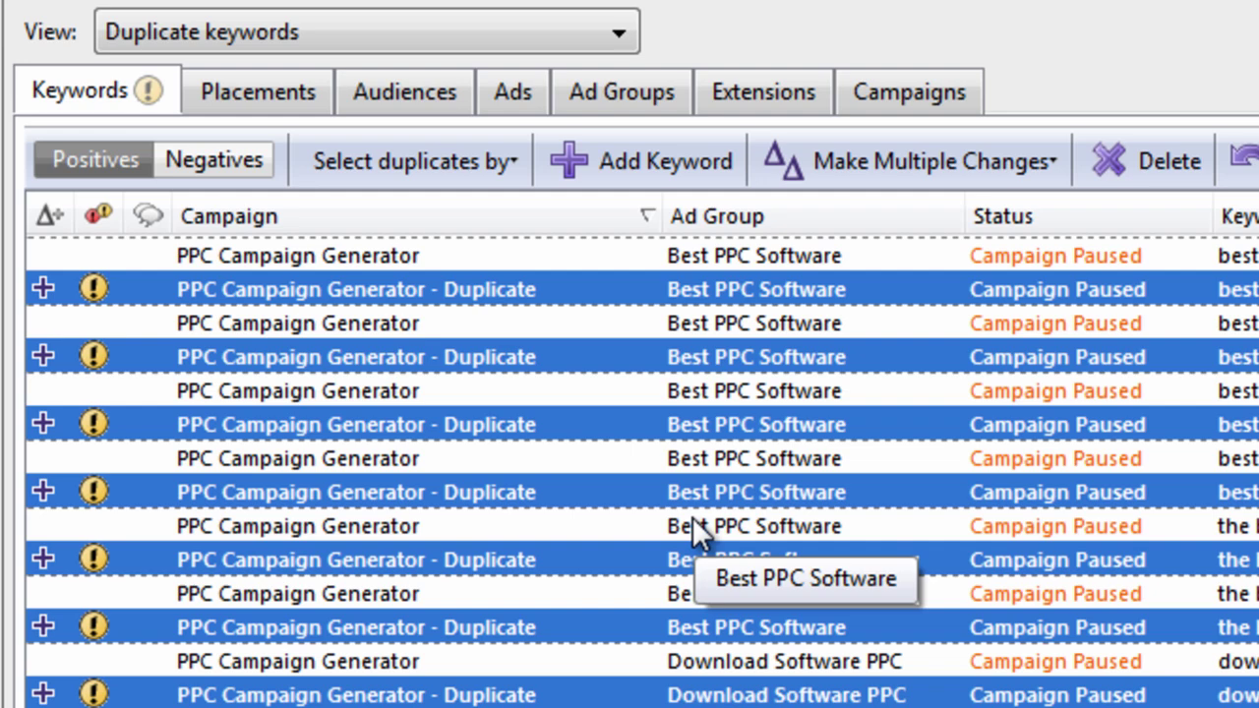
# - Delete the selected duplicate keywords and confirm the duplicate's ad groups are empty under View All
pyautogui.press('Delete')
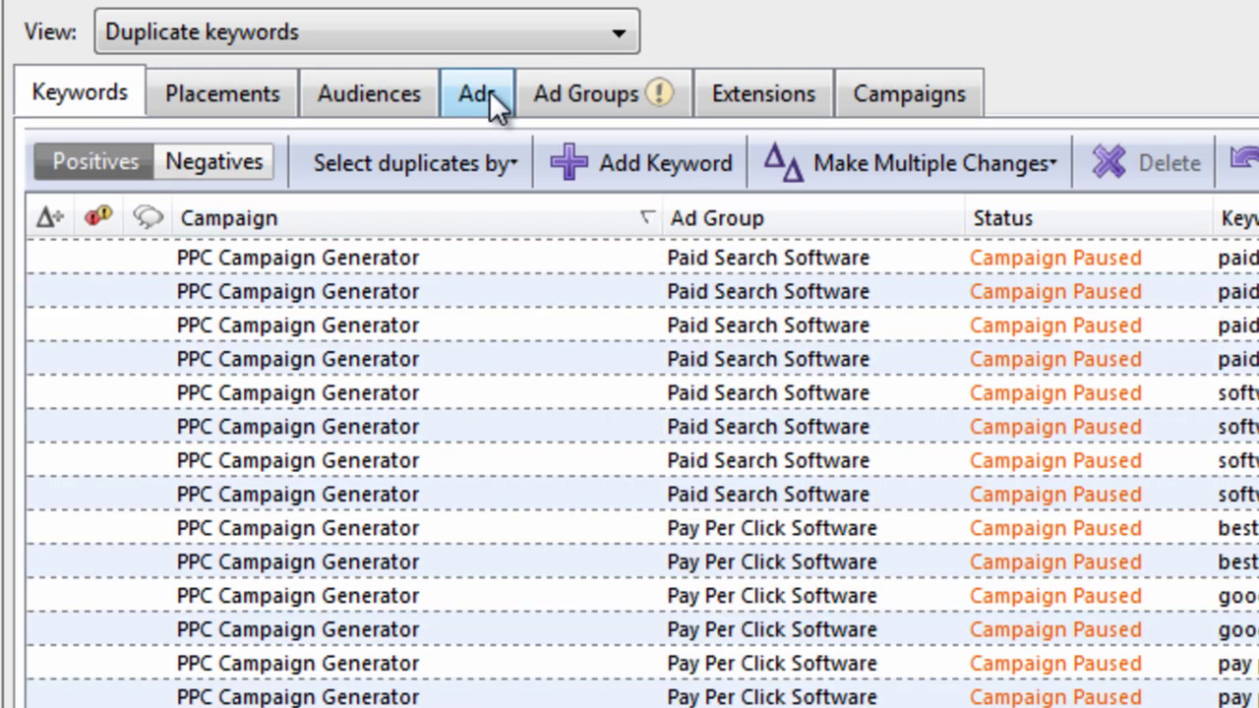
pyautogui.click(480, 44)
pyautogui.click(489, 71)
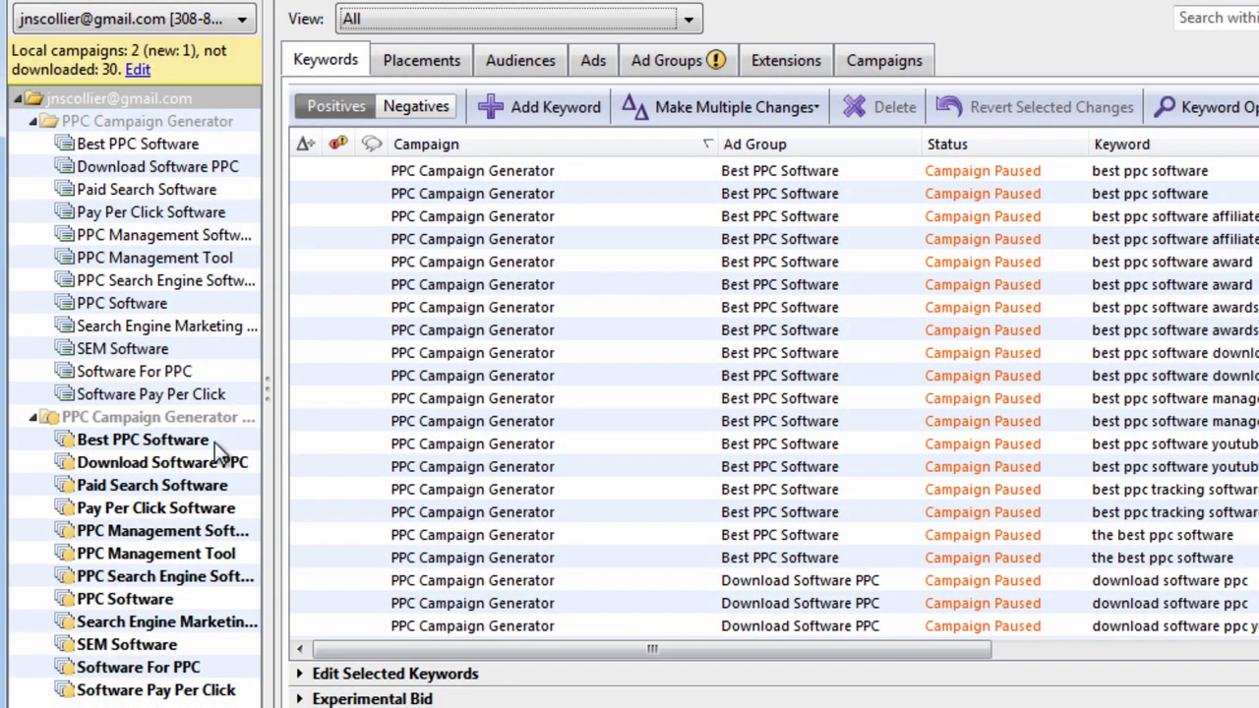
pyautogui.click(215, 442)
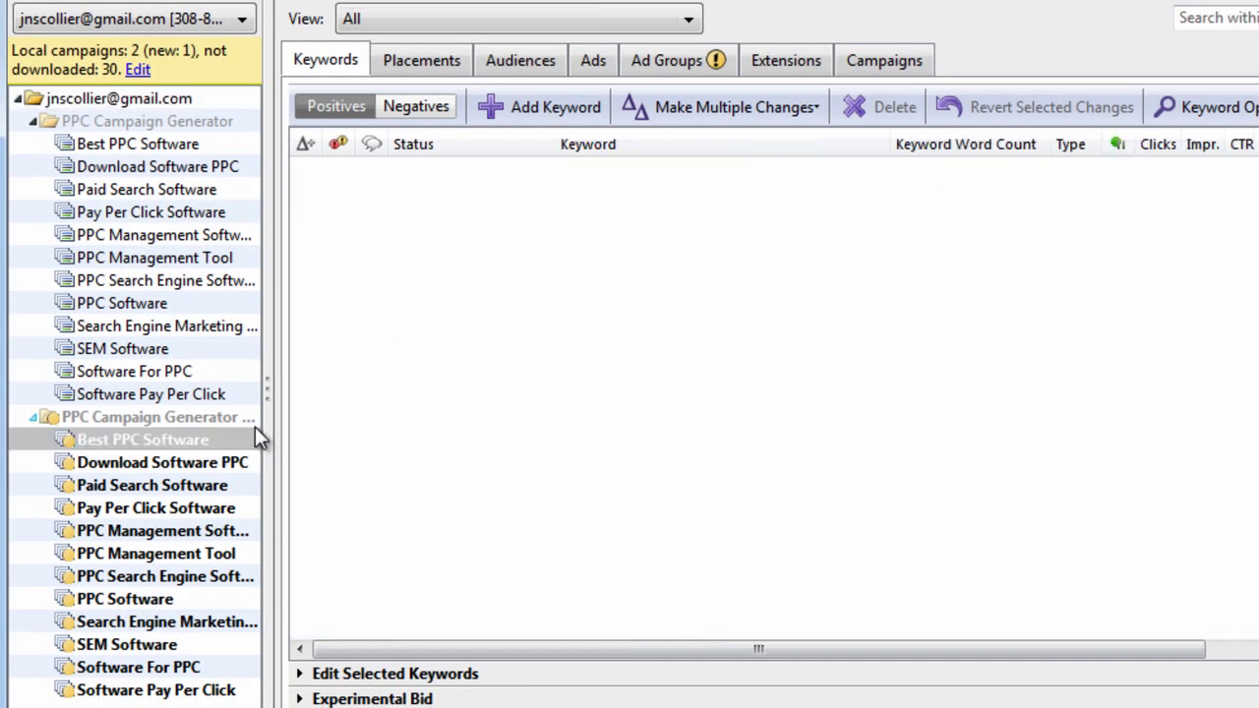
pyautogui.click(234, 458)
pyautogui.click(228, 488)
pyautogui.click(225, 512)
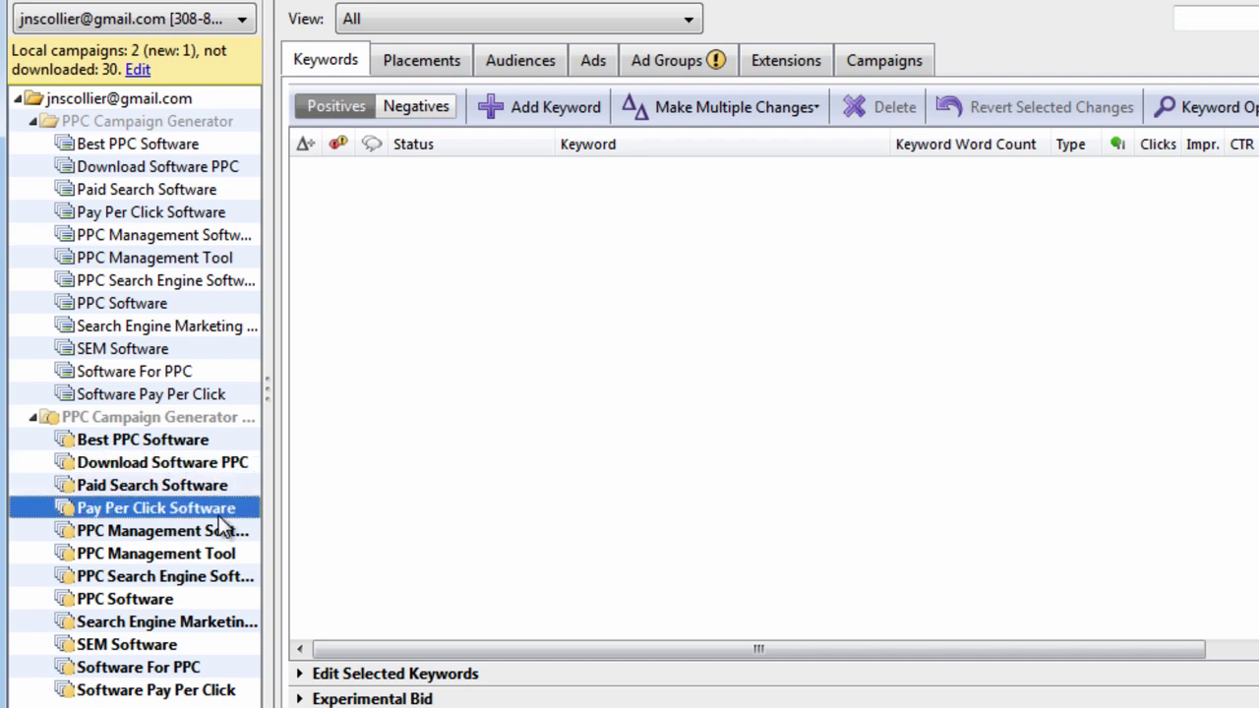
pyautogui.click(225, 553)
pyautogui.click(227, 577)
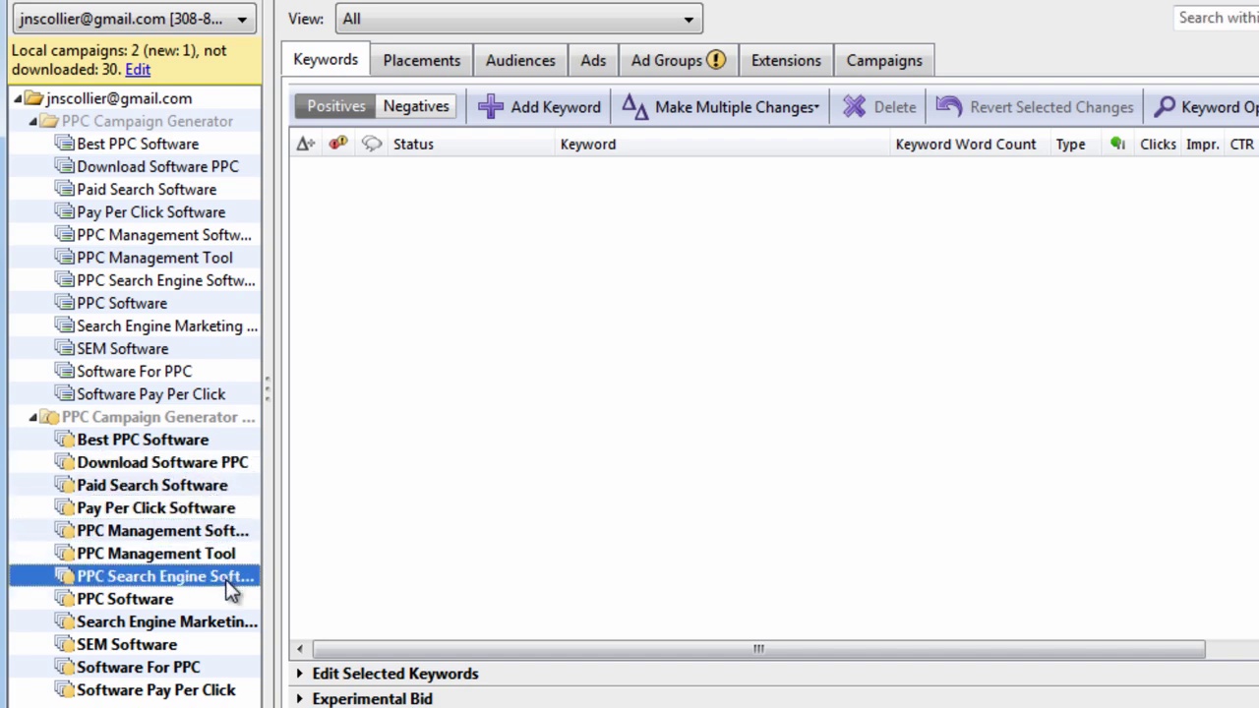
# - Delete the PPC Campaign Generator - Duplicate campaign from the Campaigns tab and confirm
pyautogui.click(202, 417)
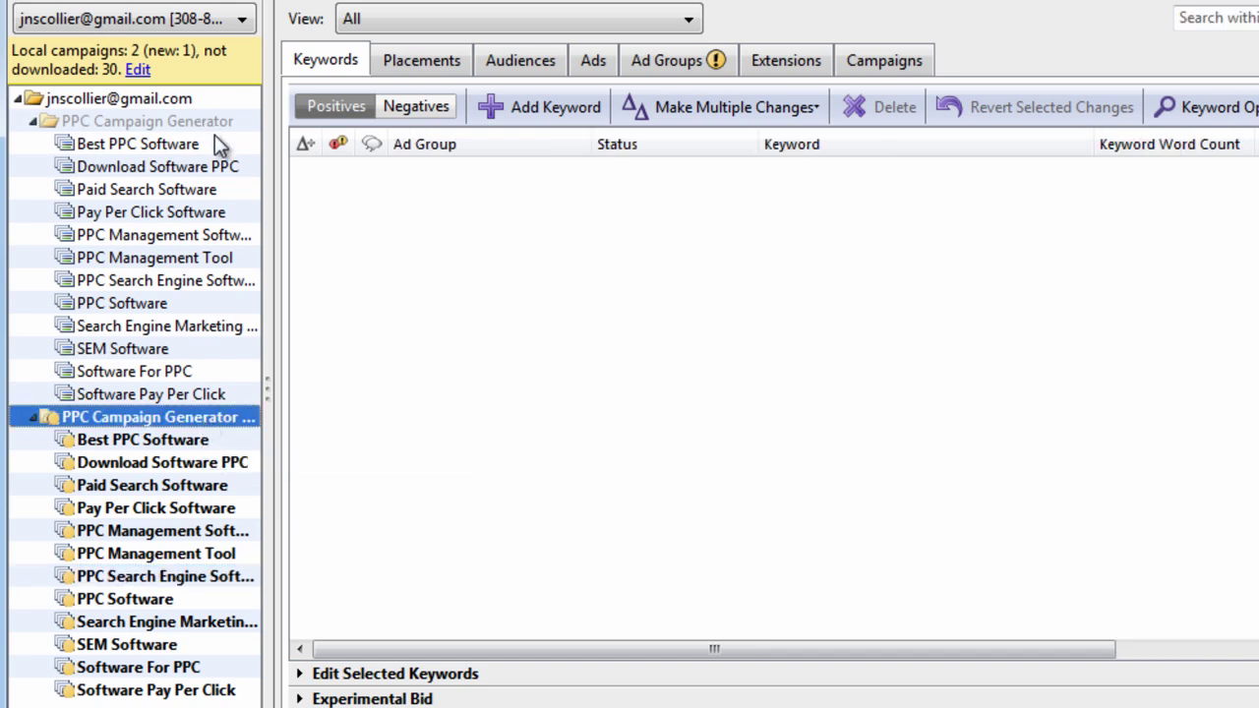
pyautogui.click(869, 68)
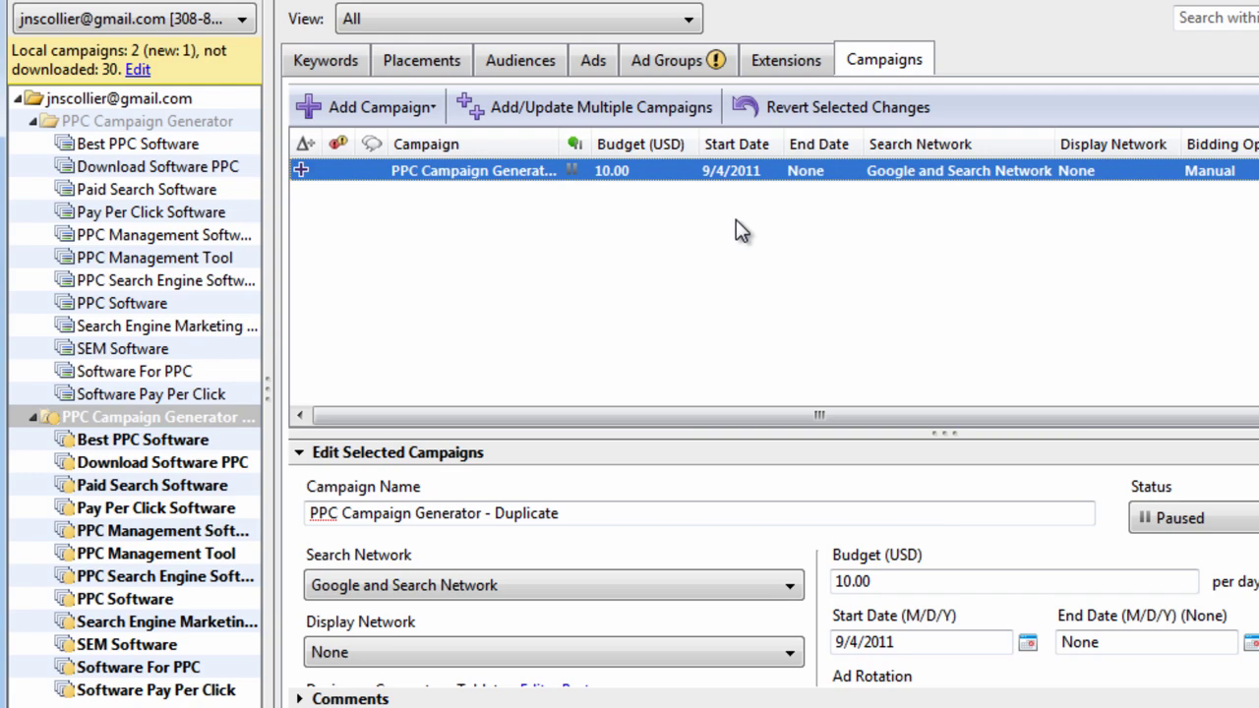
pyautogui.press('Delete')
pyautogui.click(753, 413)
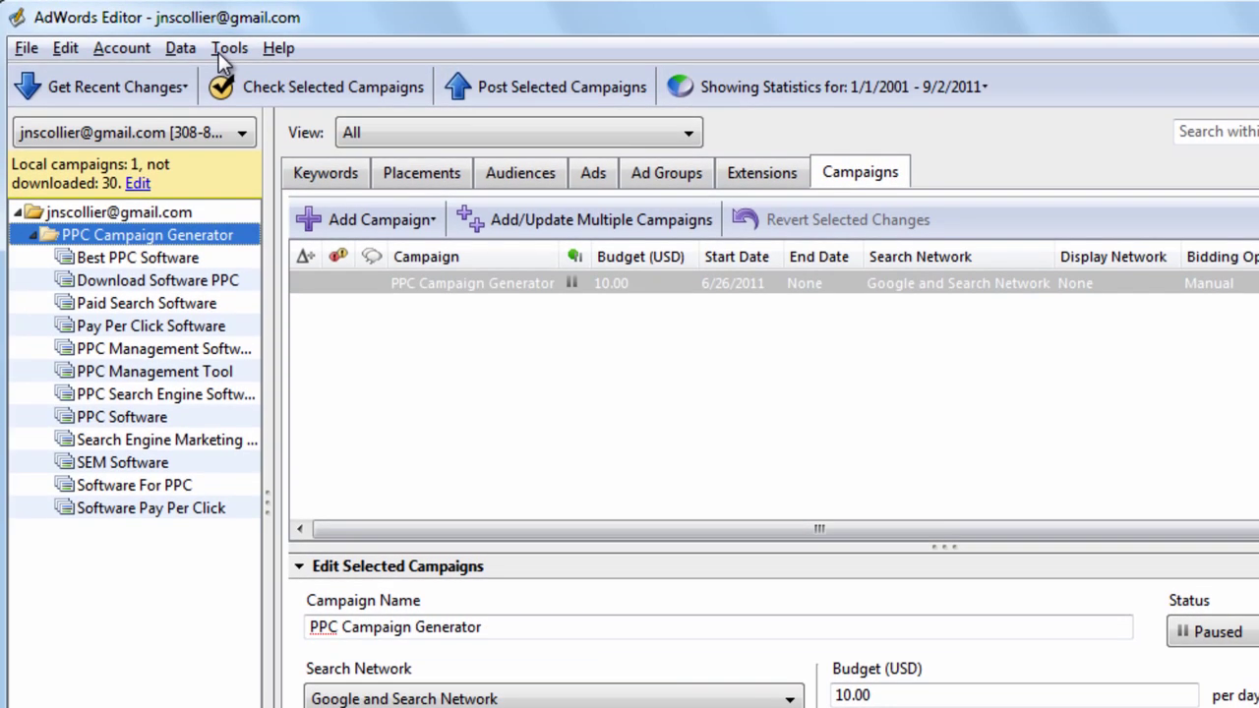
pyautogui.click(224, 48)
# - Rerun Find Duplicate Keywords with Any word order selected
pyautogui.click(258, 81)
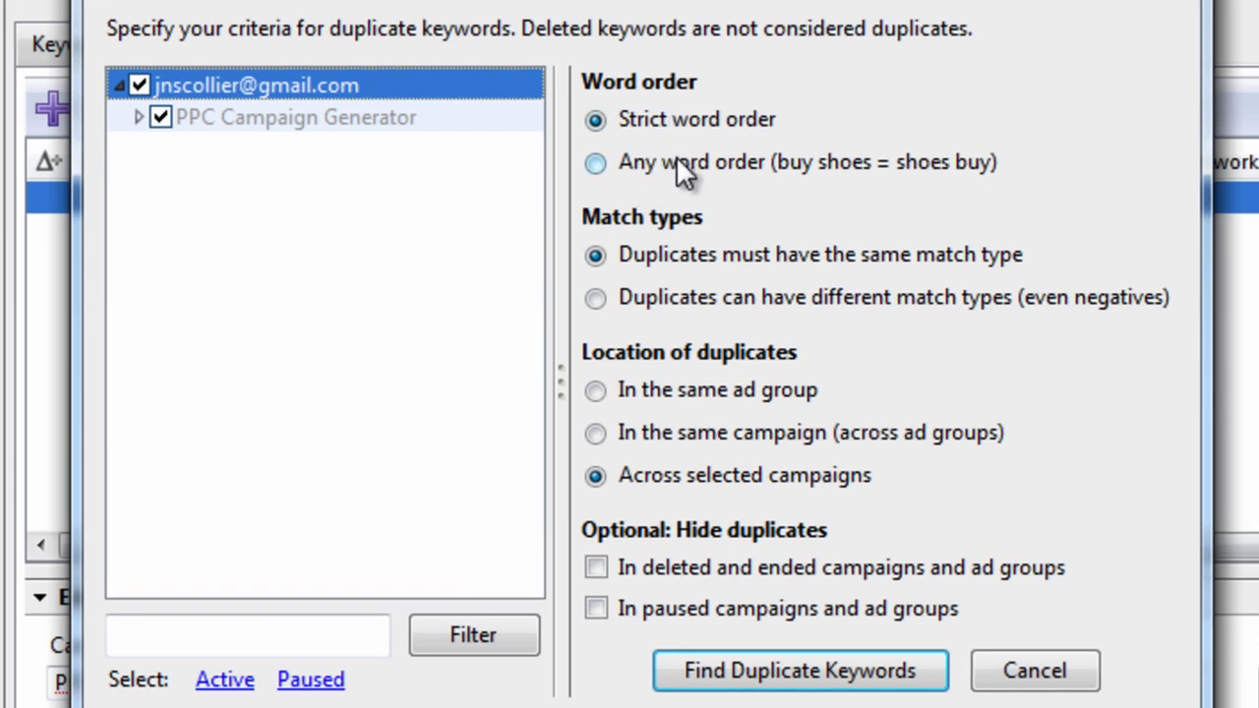
pyautogui.click(750, 164)
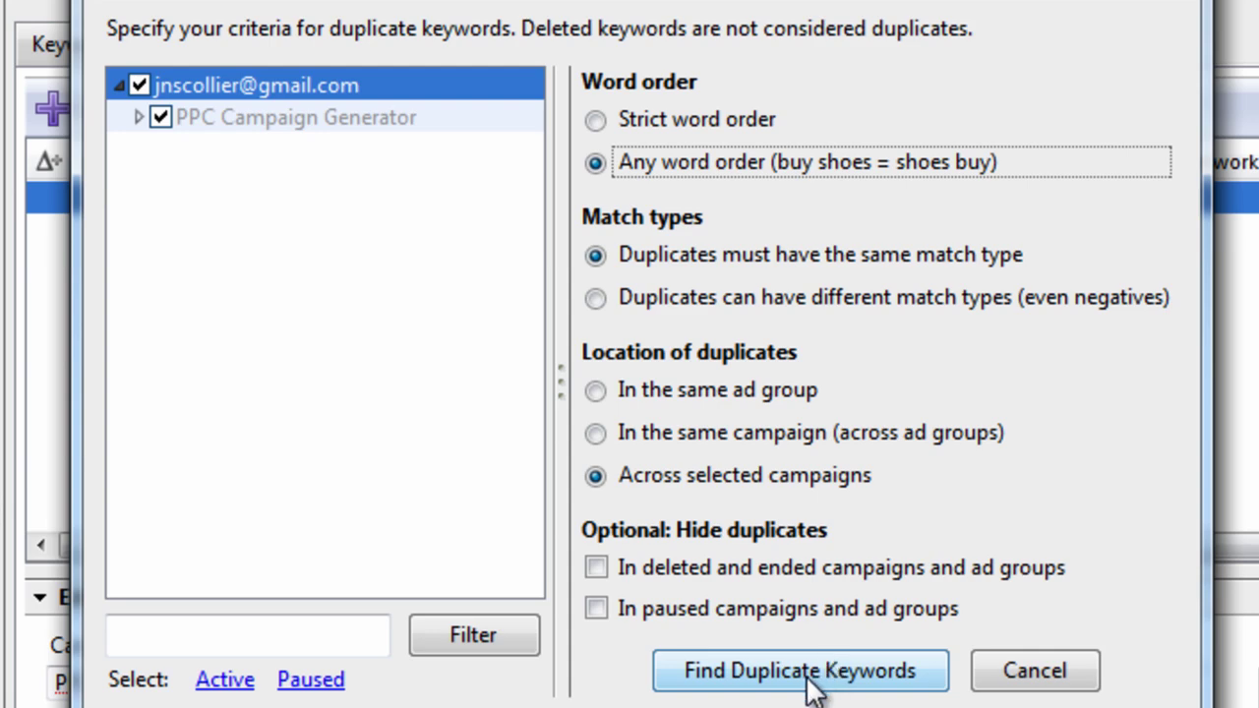
pyautogui.click(807, 677)
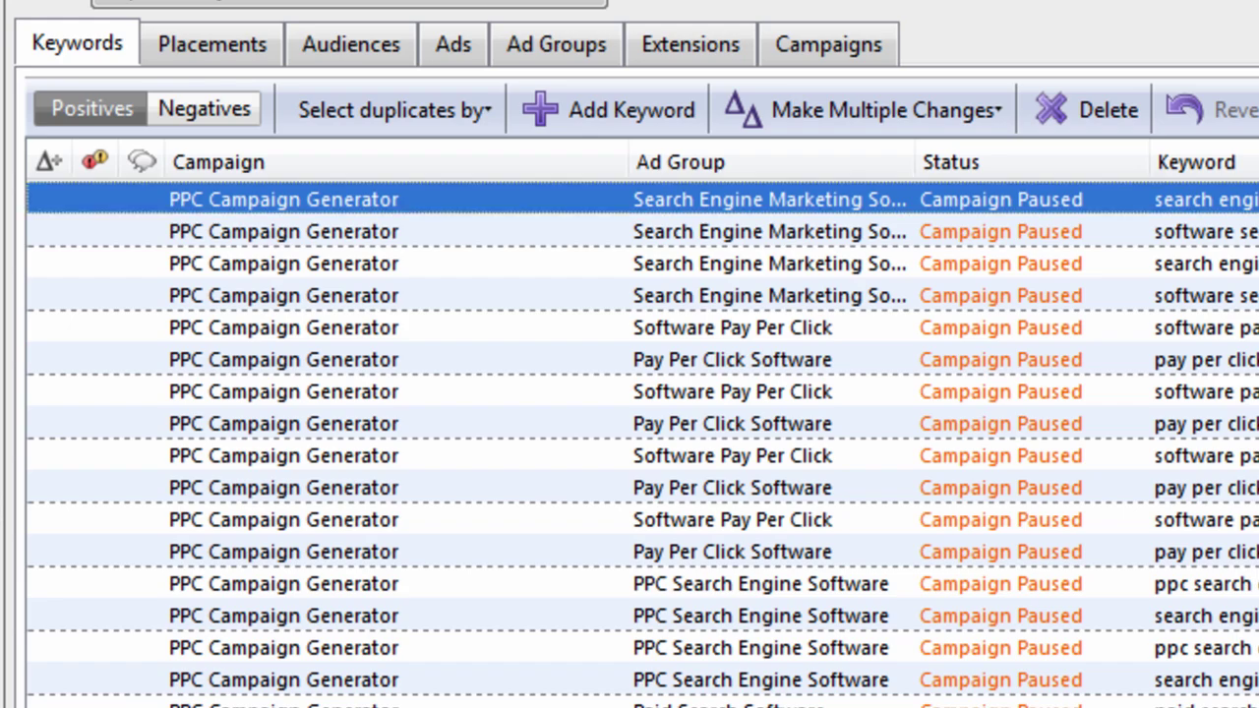
# - Compare reordered pairs like 'software pay per click' and 'pay per click software'
pyautogui.hscroll(10, 1121, 602)
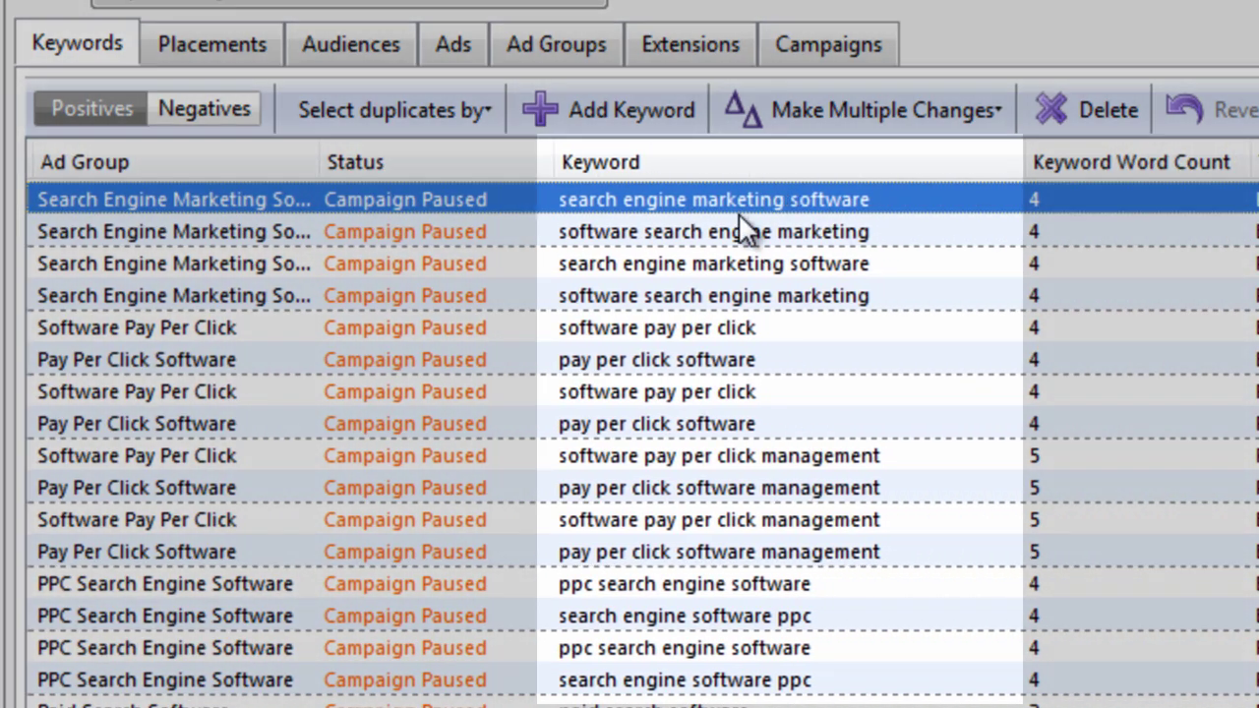
pyautogui.click(733, 231)
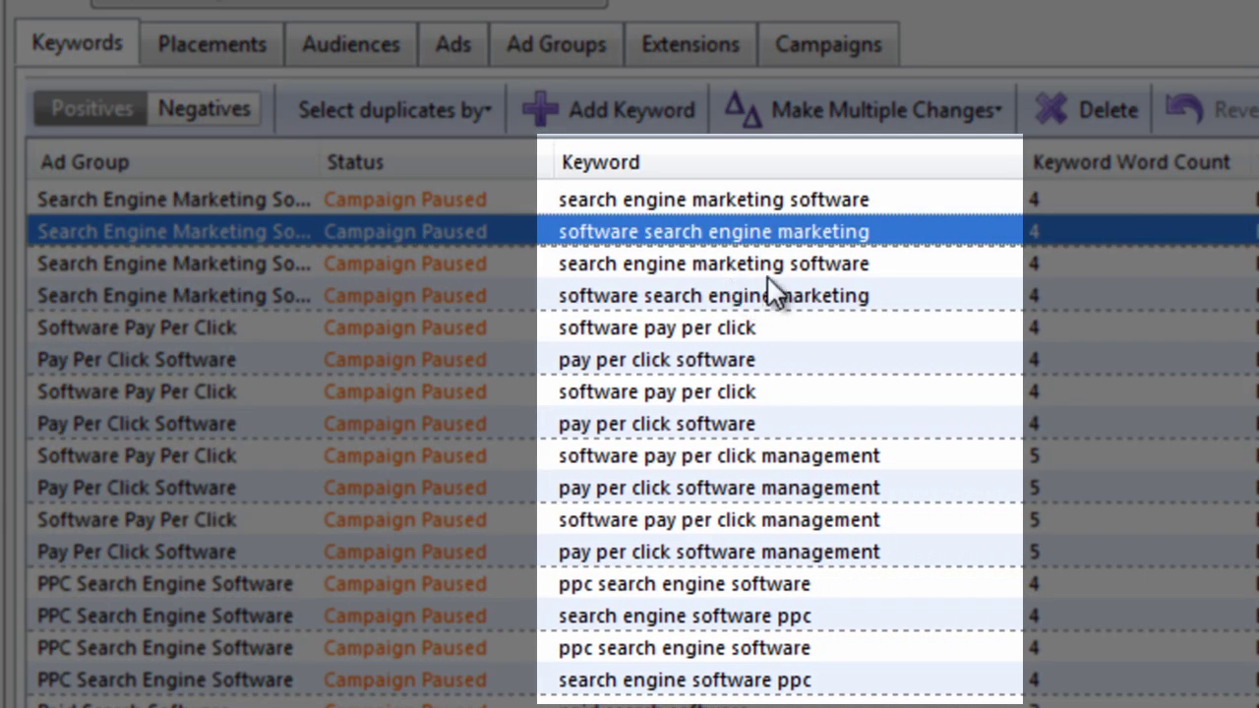
pyautogui.click(774, 265)
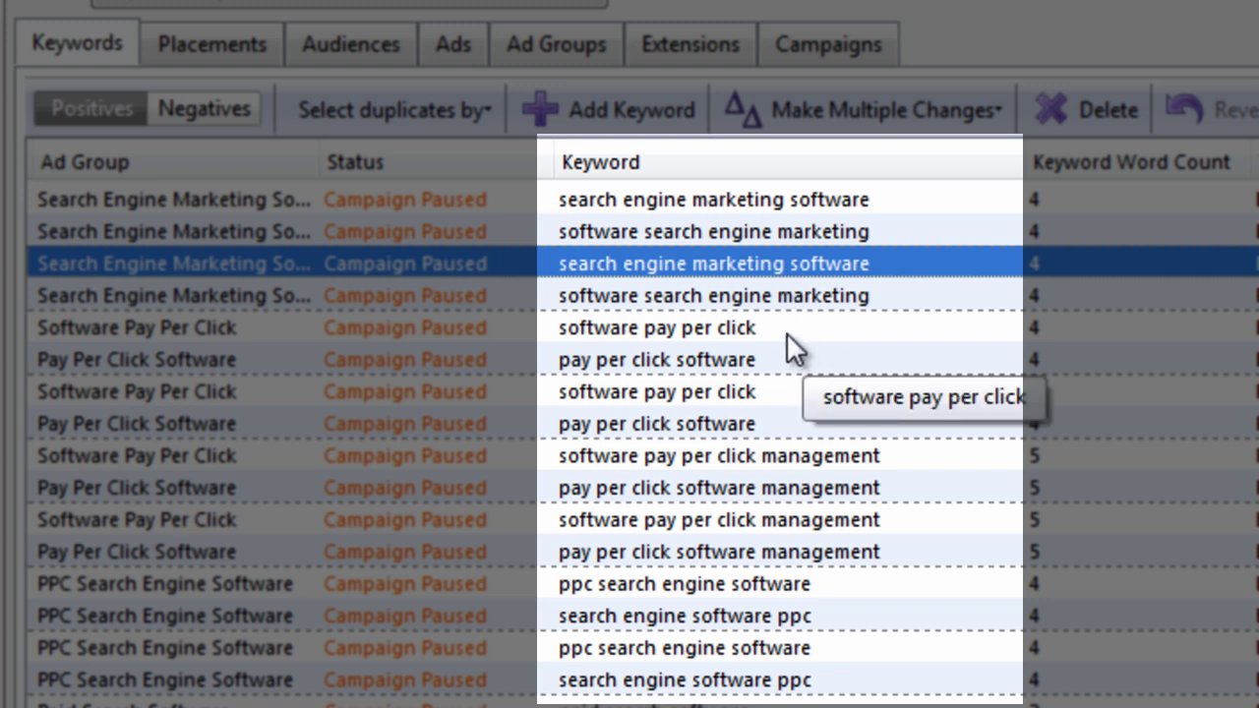
pyautogui.click(749, 328)
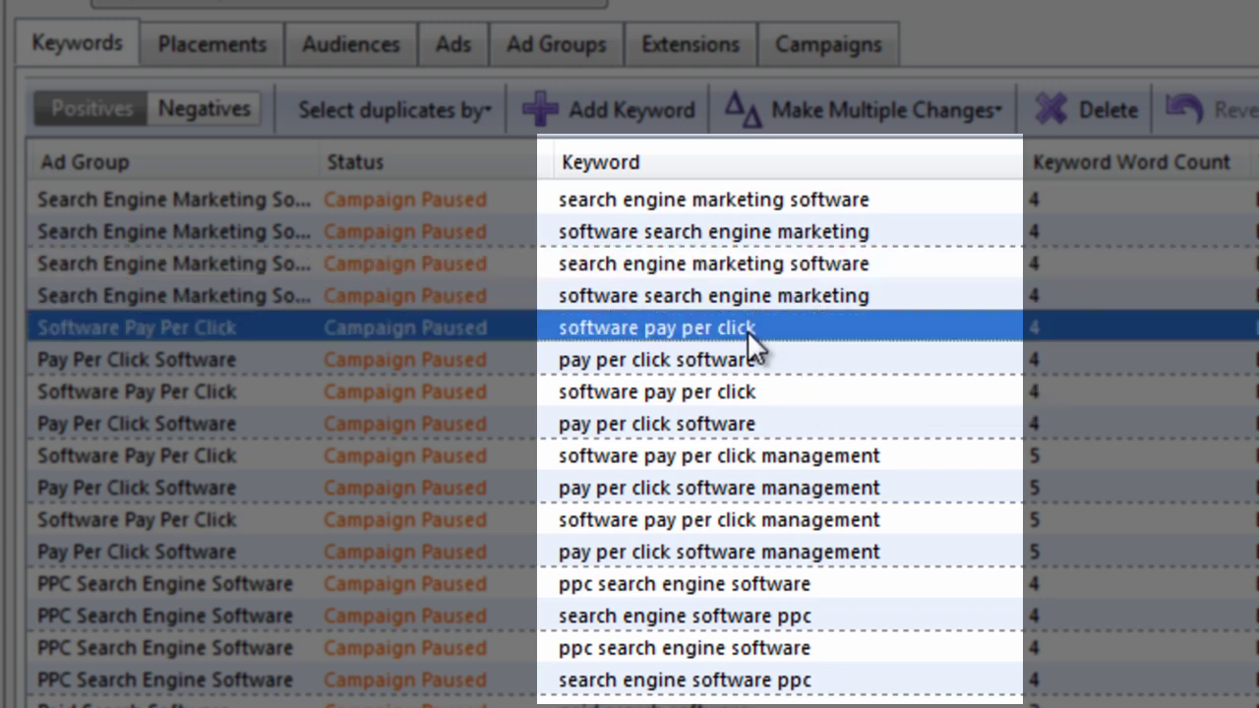
pyautogui.click(608, 364)
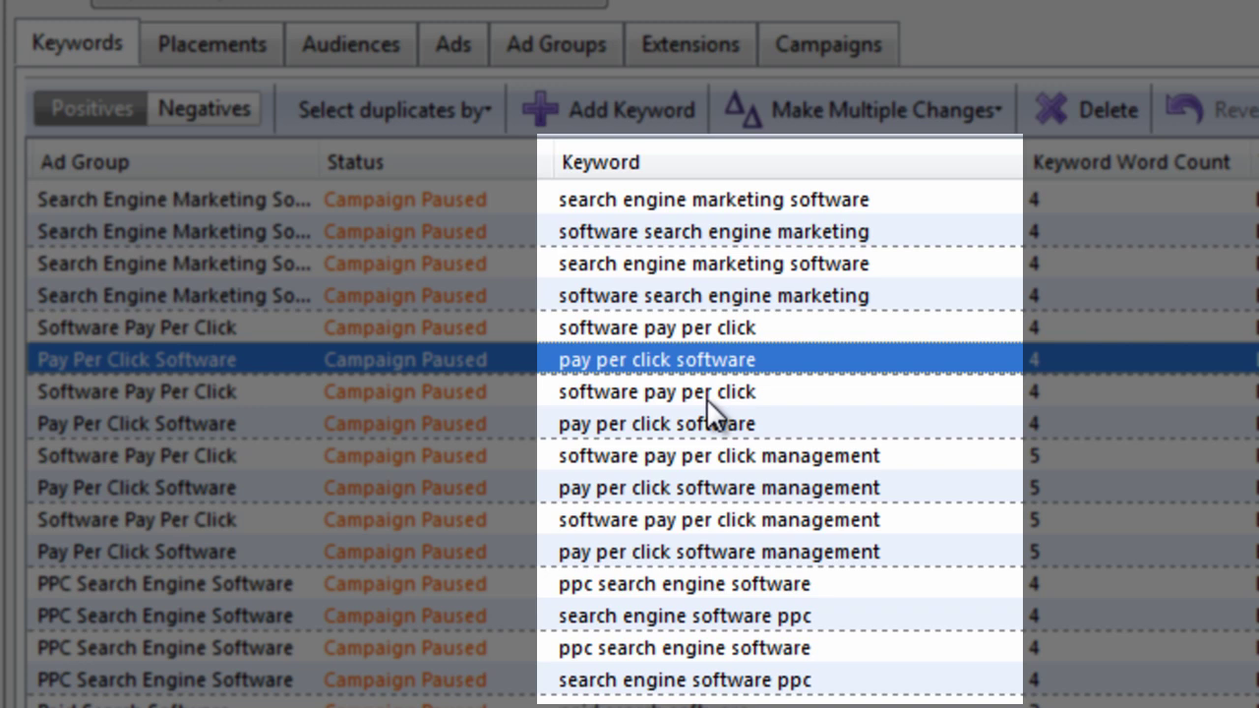
pyautogui.click(695, 523)
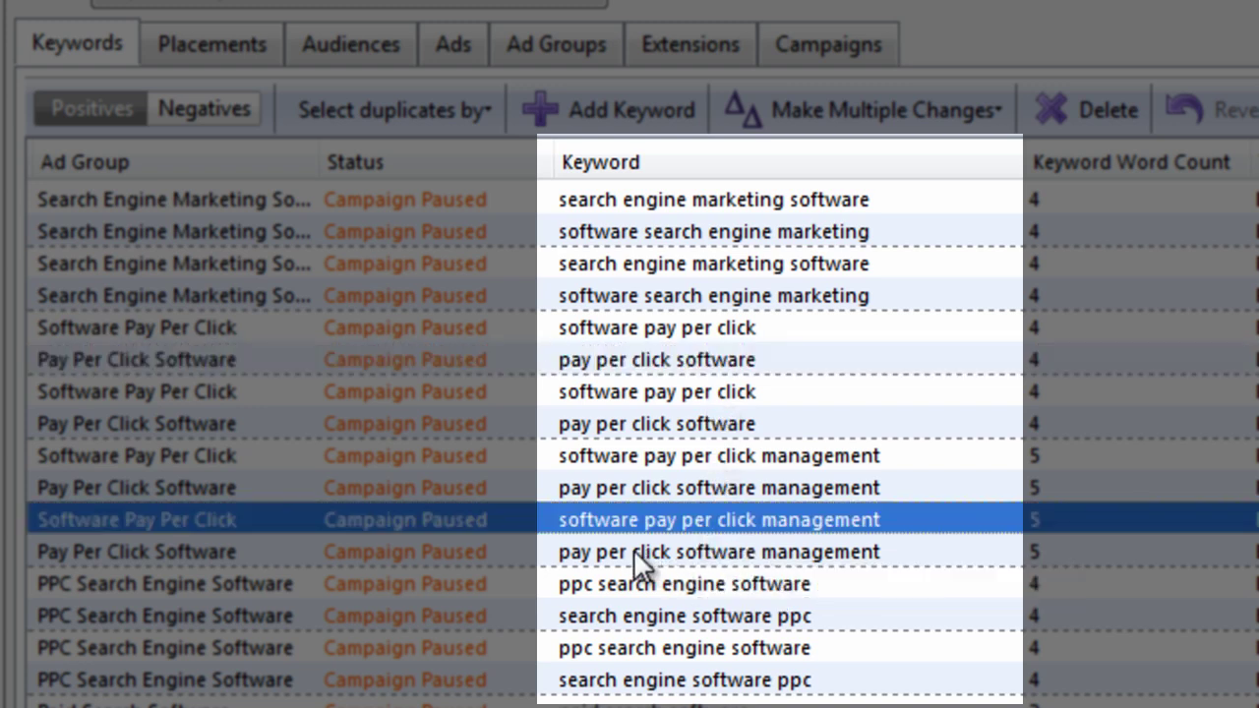
pyautogui.click(849, 554)
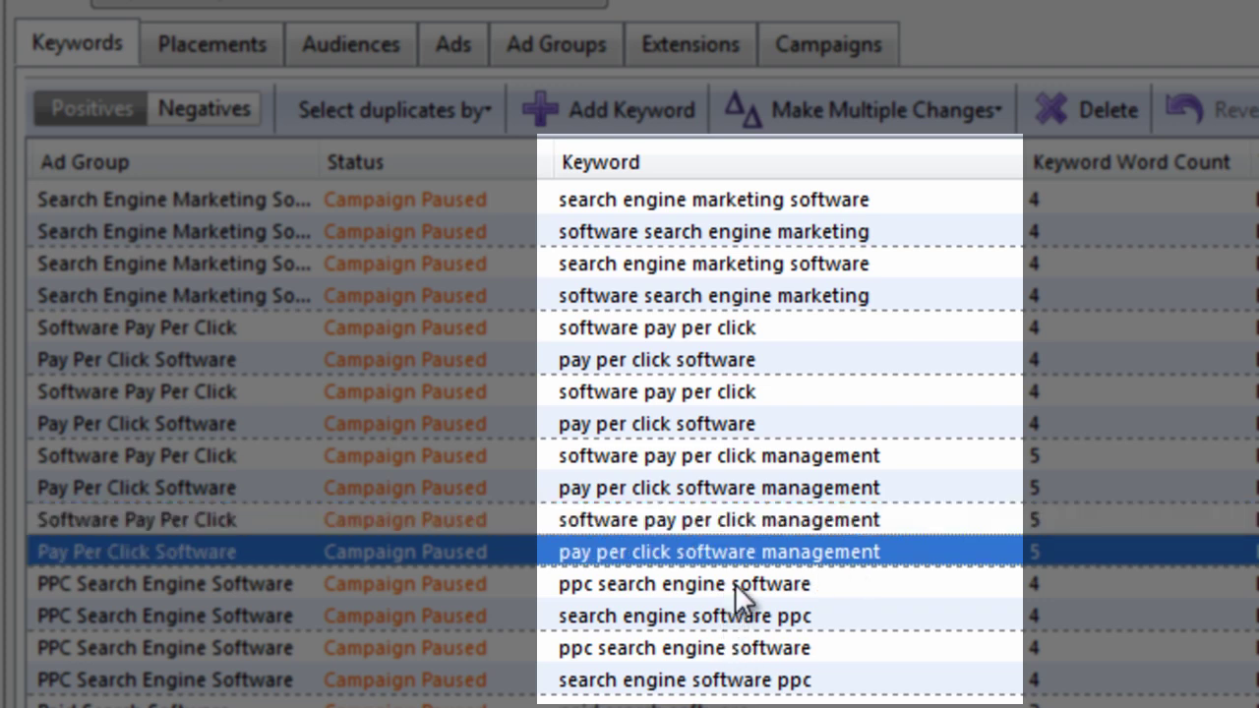
# - Compare 'ppc search engine software' with 'search engine software ppc' and the remaining pairs
pyautogui.click(779, 588)
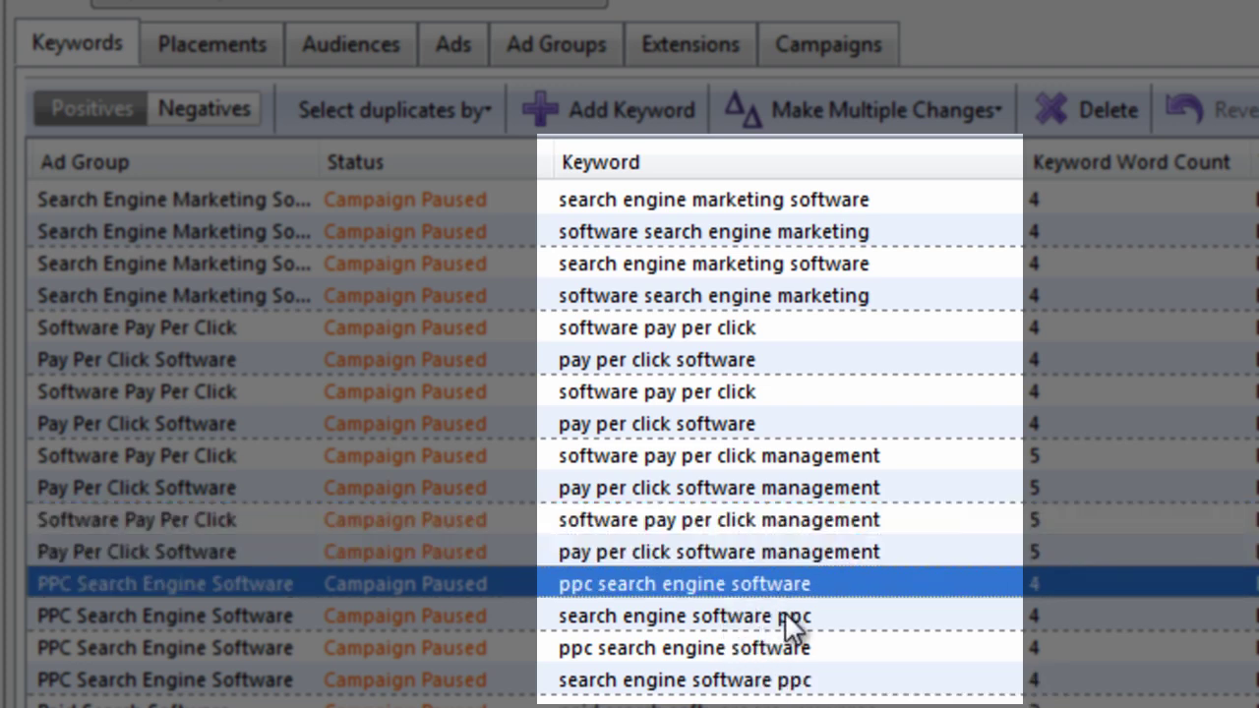
pyautogui.click(783, 614)
pyautogui.click(755, 645)
pyautogui.click(757, 677)
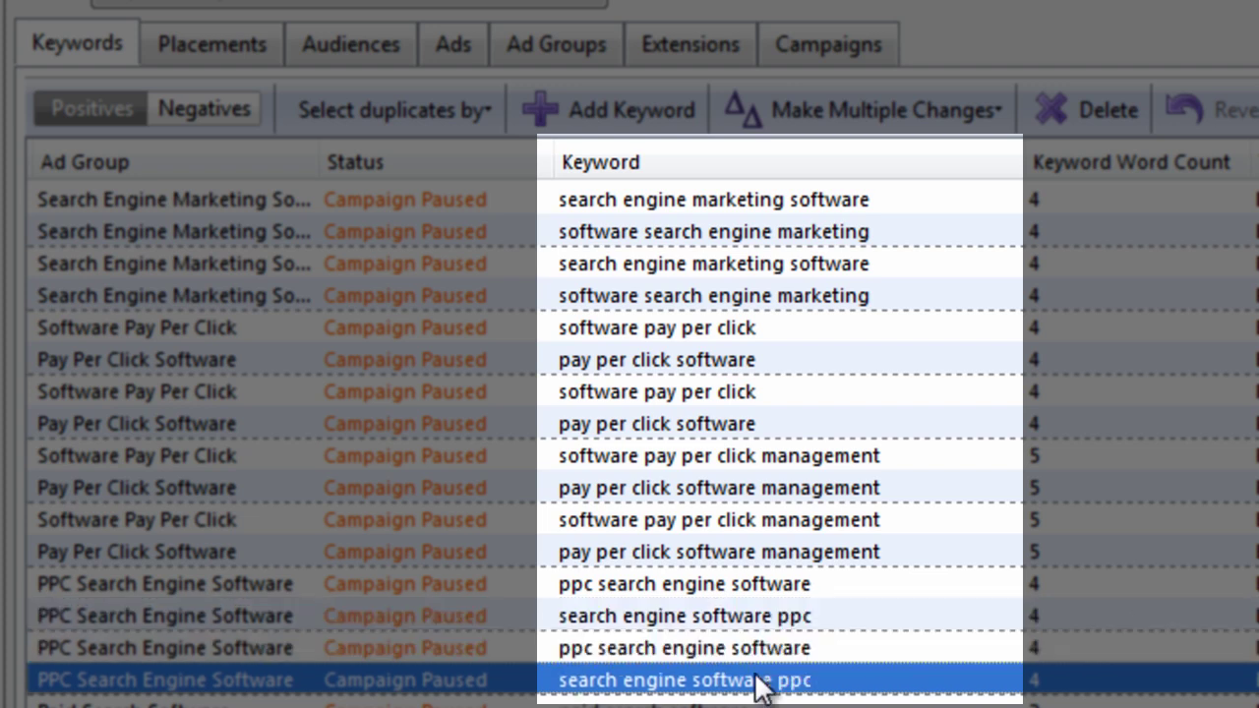
pyautogui.click(761, 701)
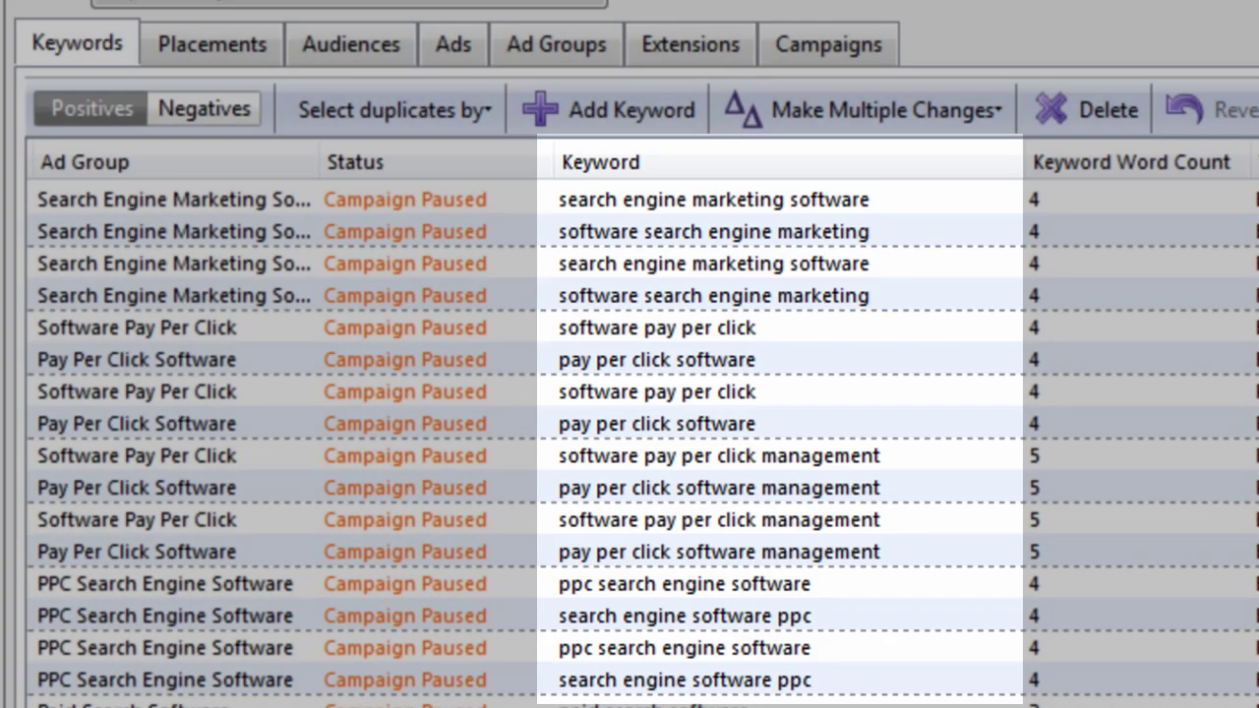
pyautogui.scroll(-2, 975, 377)
pyautogui.scroll(-1, 974, 377)
# - Rerun the duplicate search with strict word order and different match types allowed
pyautogui.click(393, 109)
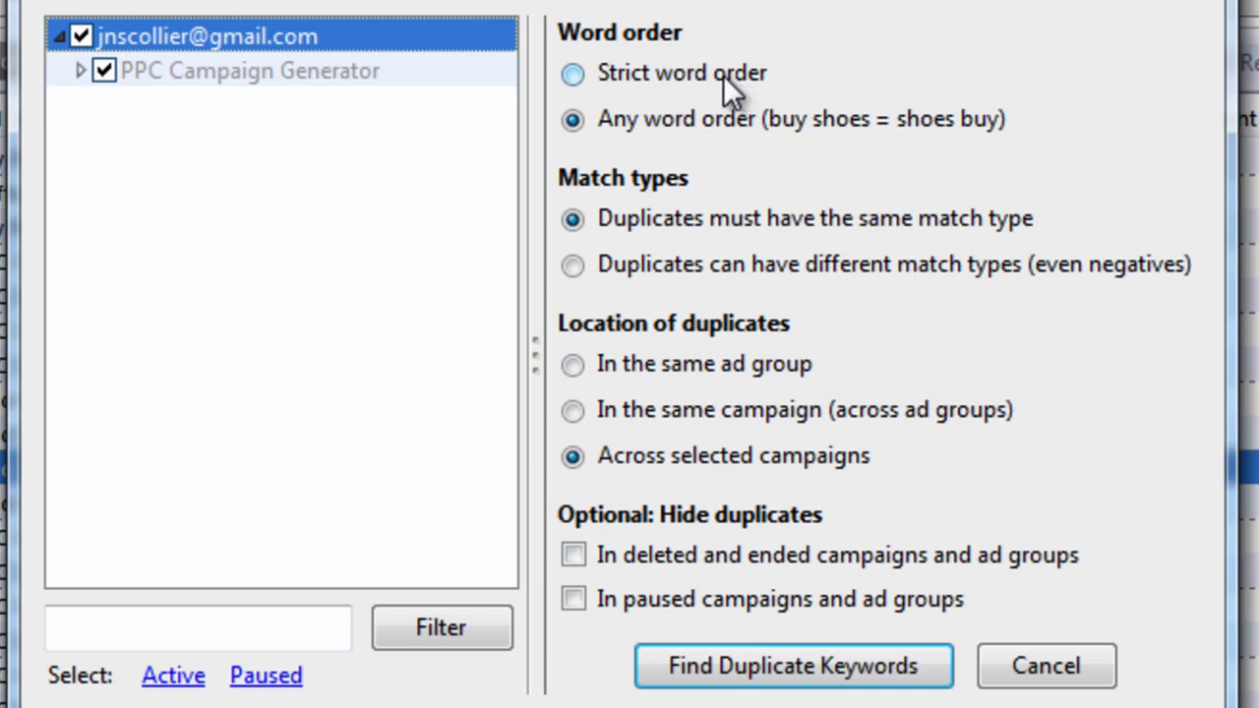
pyautogui.click(723, 75)
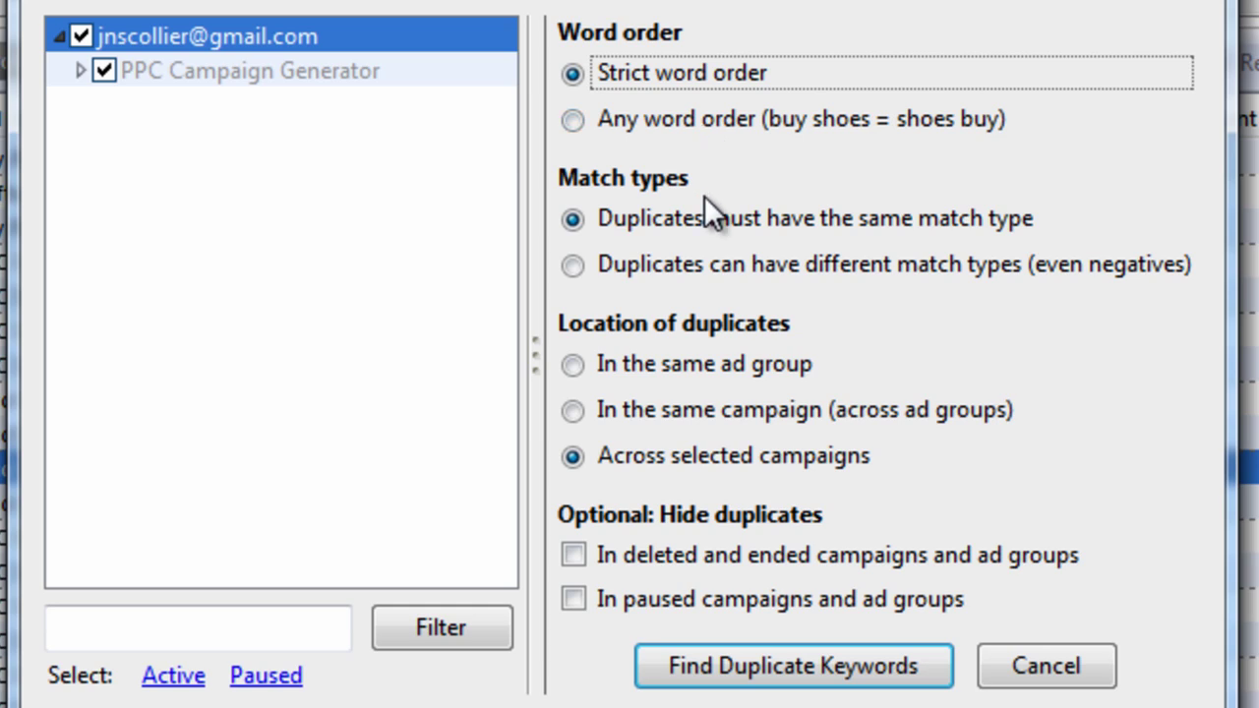
pyautogui.click(689, 275)
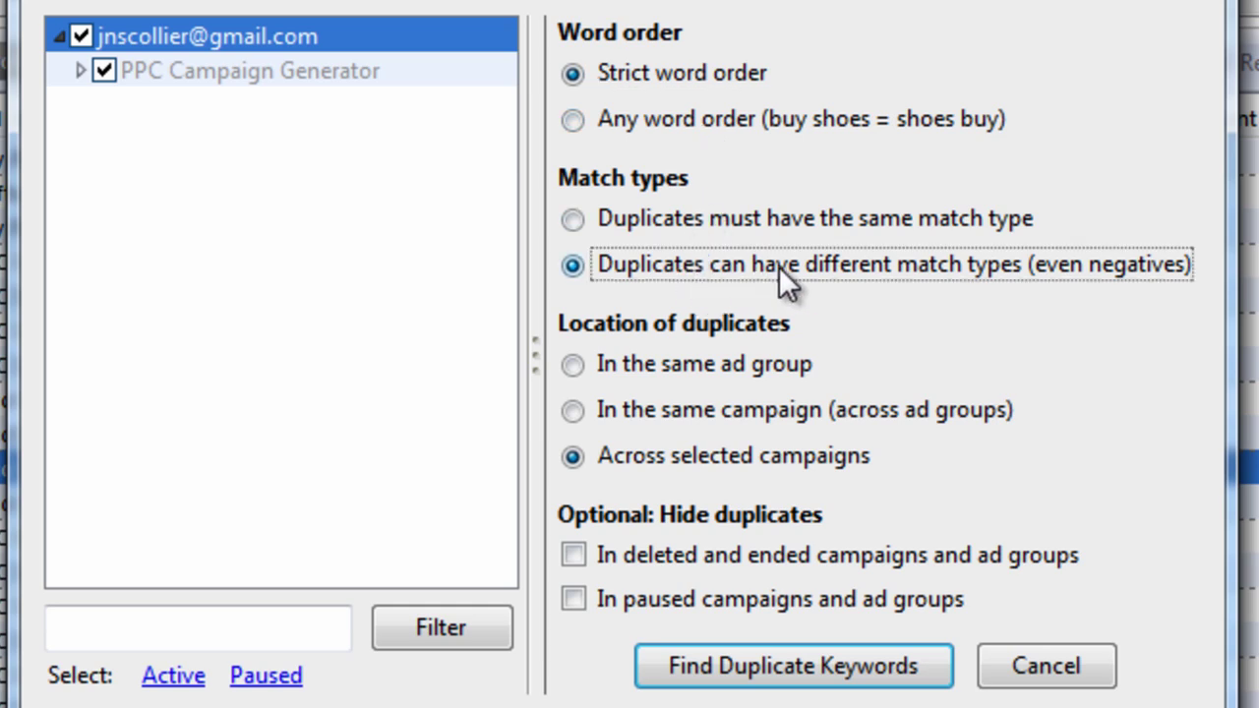
pyautogui.click(731, 667)
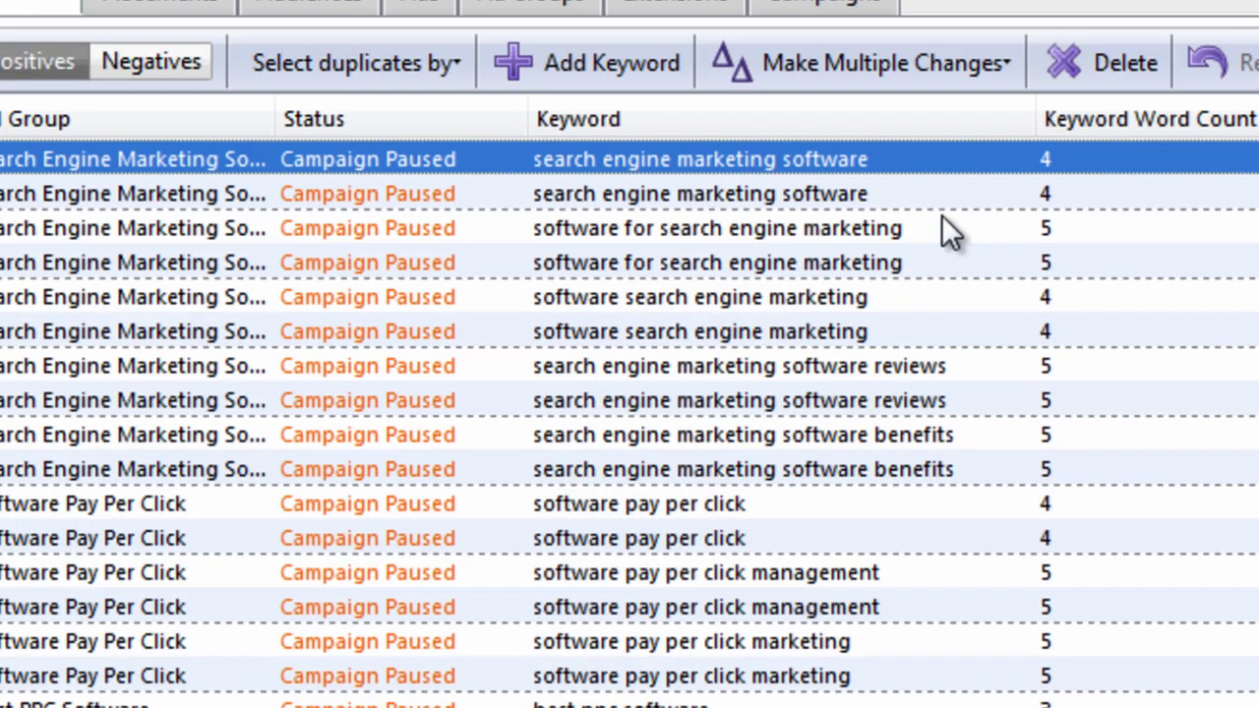
# - Compare the Exact and Phrase copies of 'search engine marketing software'
pyautogui.click(935, 197)
pyautogui.click(519, 116)
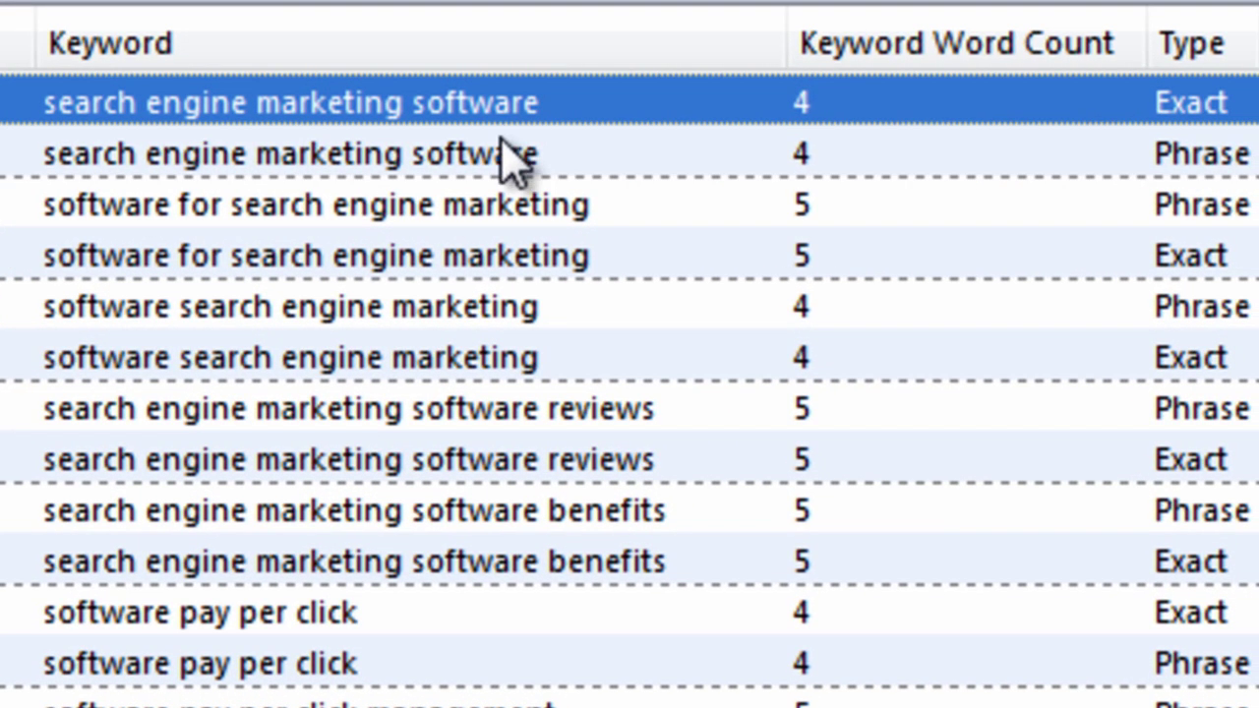
pyautogui.click(539, 152)
pyautogui.click(575, 118)
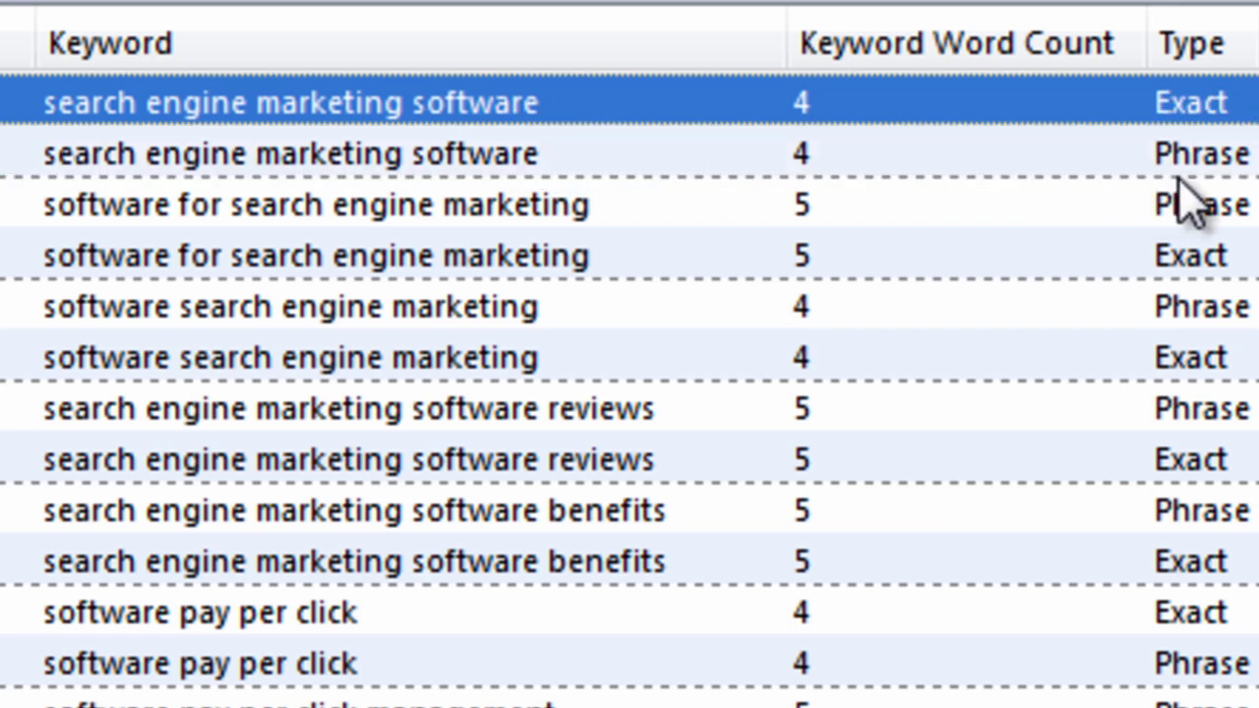
pyautogui.click(1211, 147)
pyautogui.click(1215, 113)
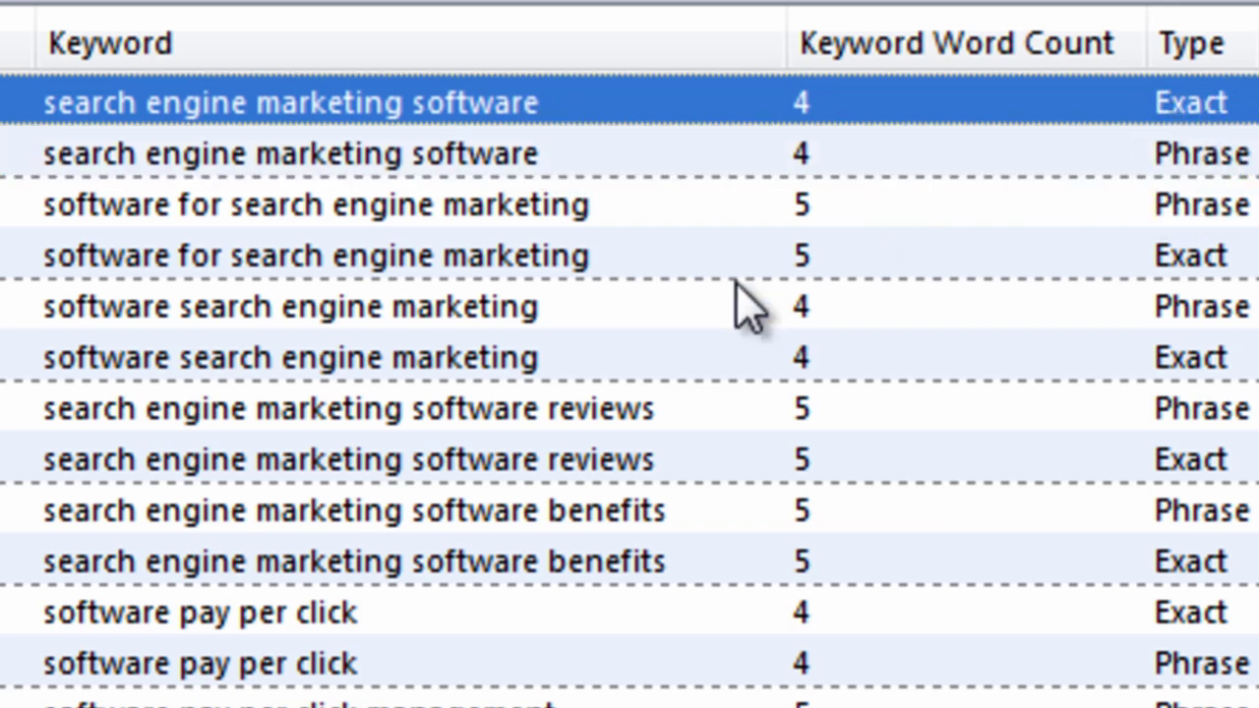
pyautogui.rightClick(105, 86)
pyautogui.moveTo(68, 602)
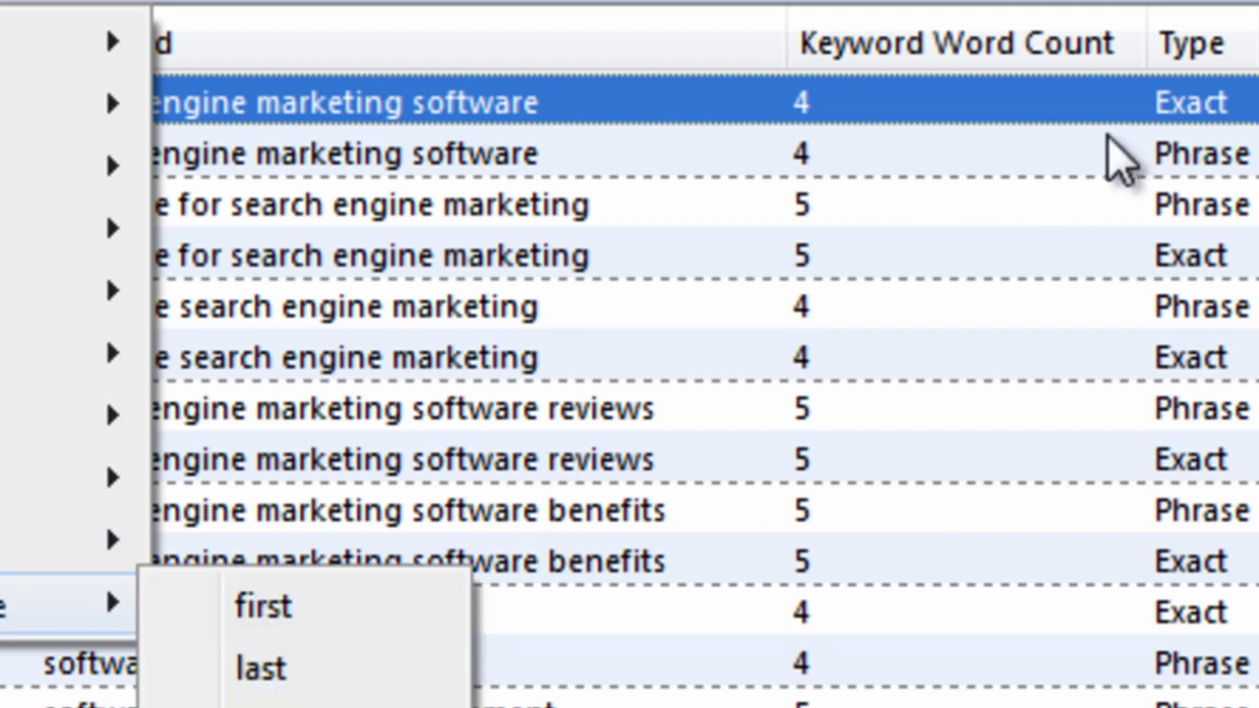
pyautogui.click(1181, 246)
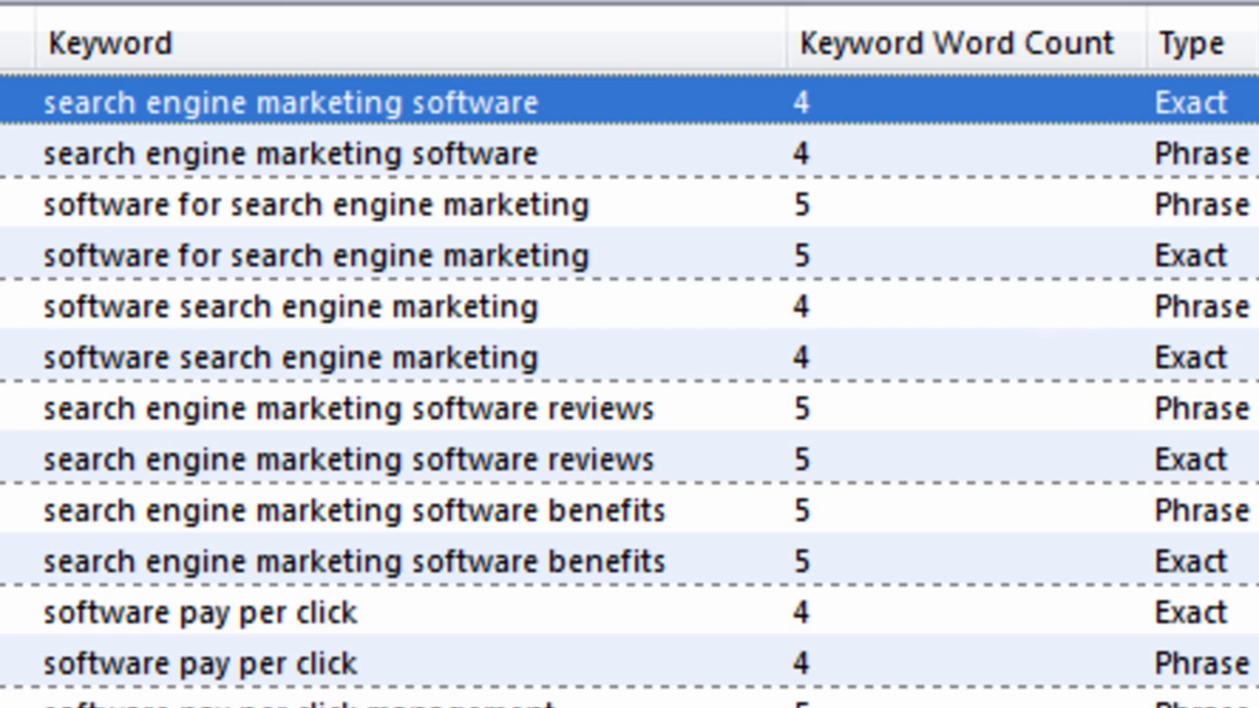
# - Sort duplicates by match Type and select the Exact 'best pay per click software' row
pyautogui.click(1237, 50)
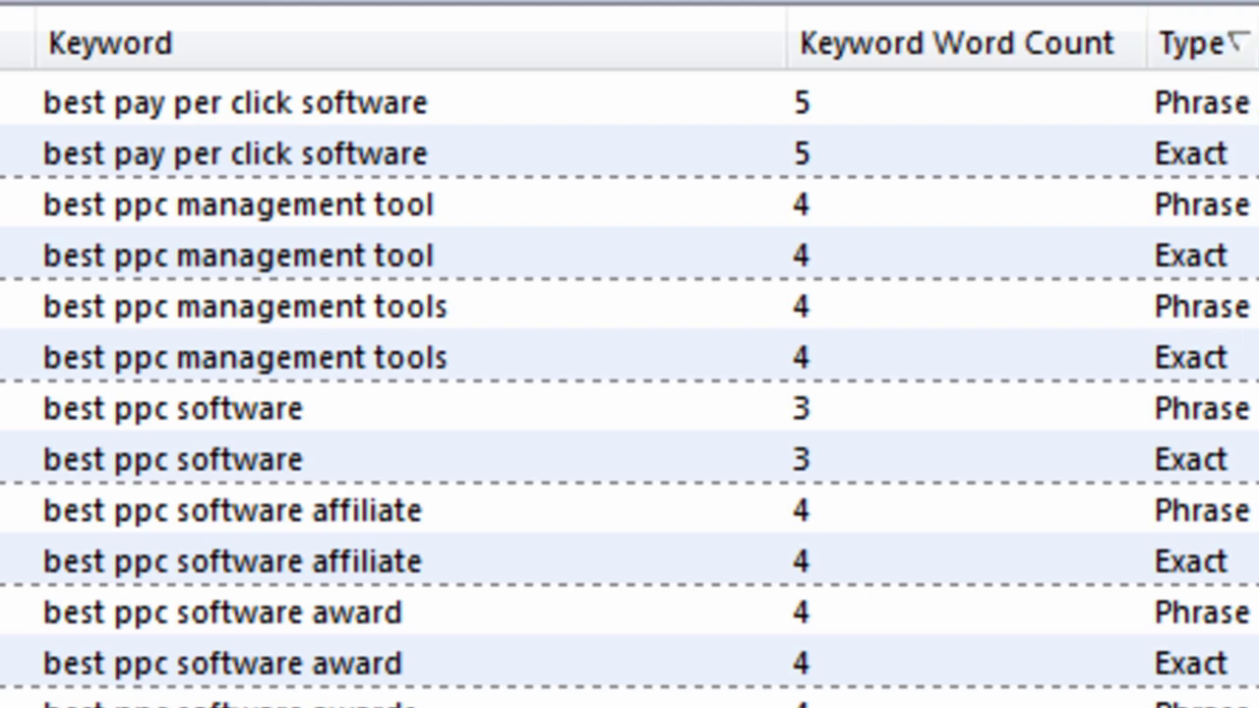
pyautogui.scroll(-3, 629, 393)
pyautogui.scroll(-5, 630, 394)
pyautogui.scroll(-5, 630, 393)
pyautogui.scroll(-5, 630, 394)
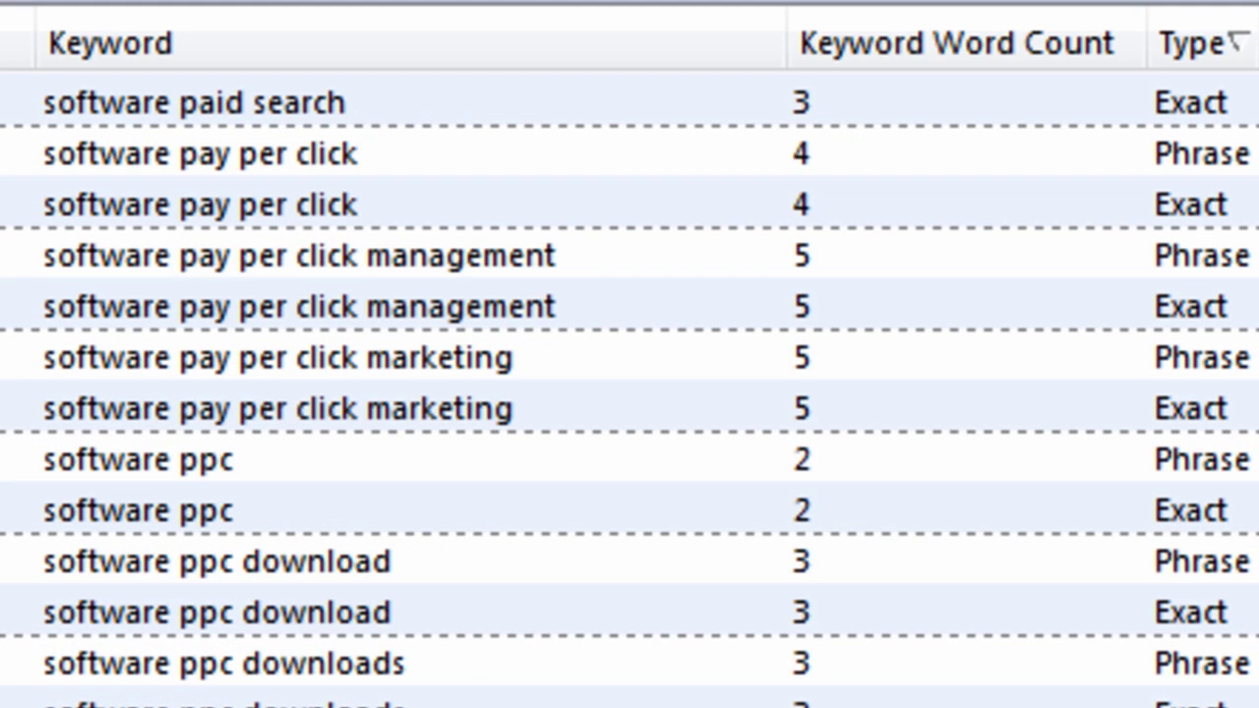
pyautogui.scroll(15, 629, 393)
pyautogui.scroll(3, 629, 393)
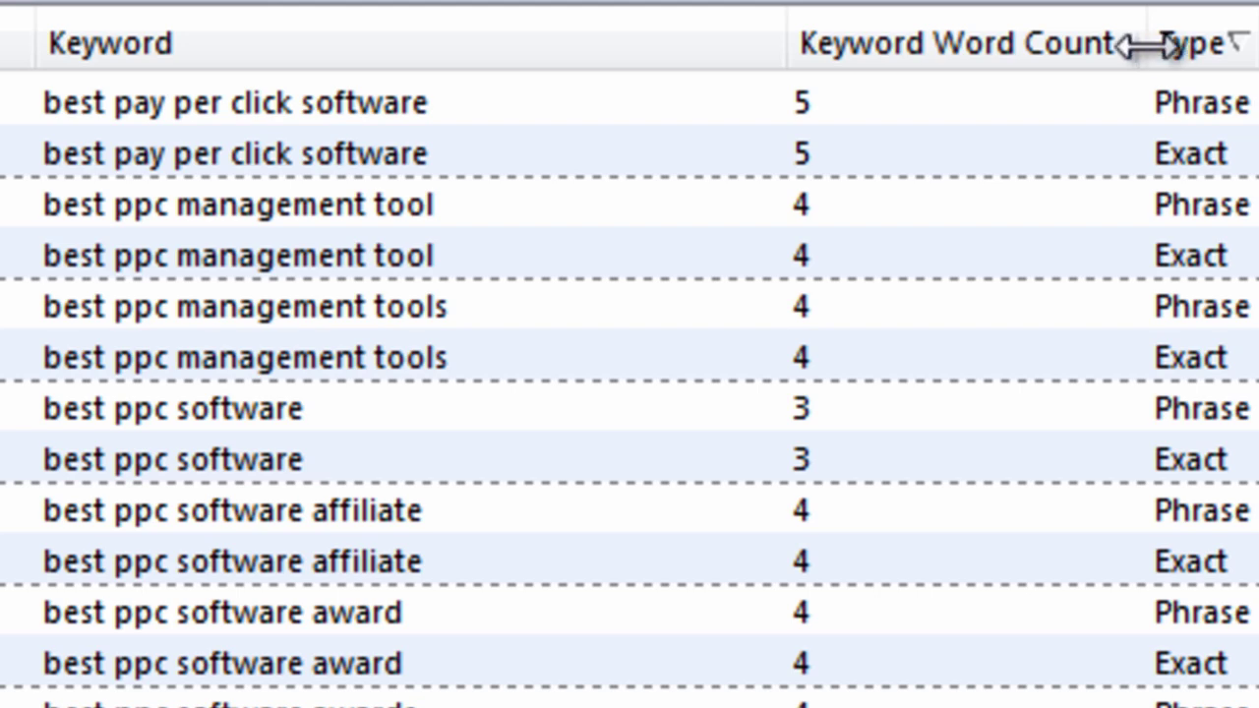
pyautogui.click(1216, 154)
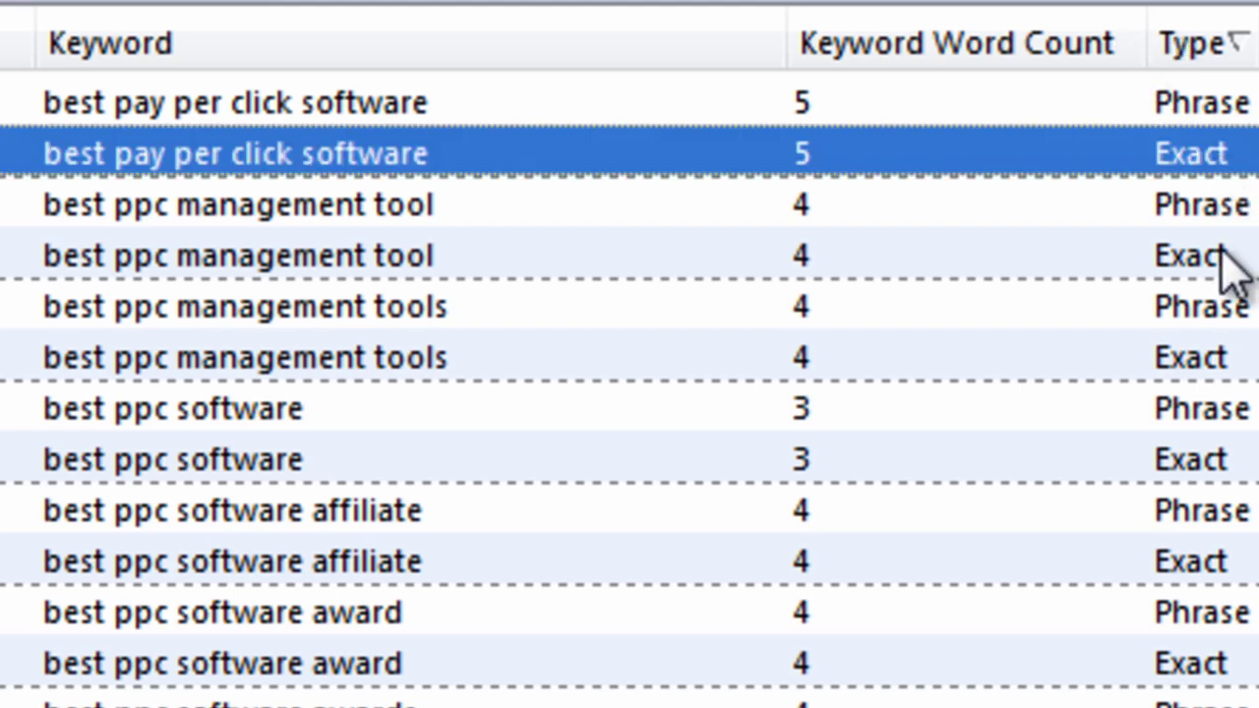
# - Select all but the last copy of each duplicate, picking every Phrase keyword and leaving Exact ones
pyautogui.click(177, 53)
pyautogui.moveTo(231, 522)
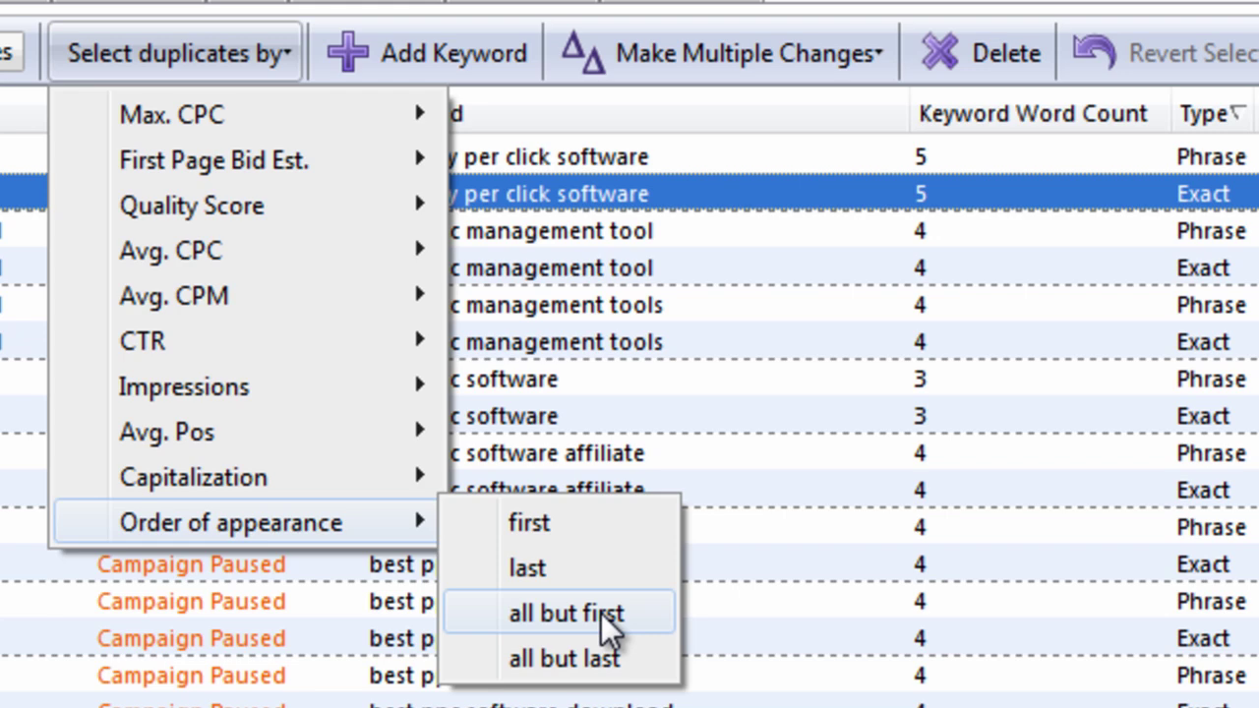
pyautogui.click(619, 659)
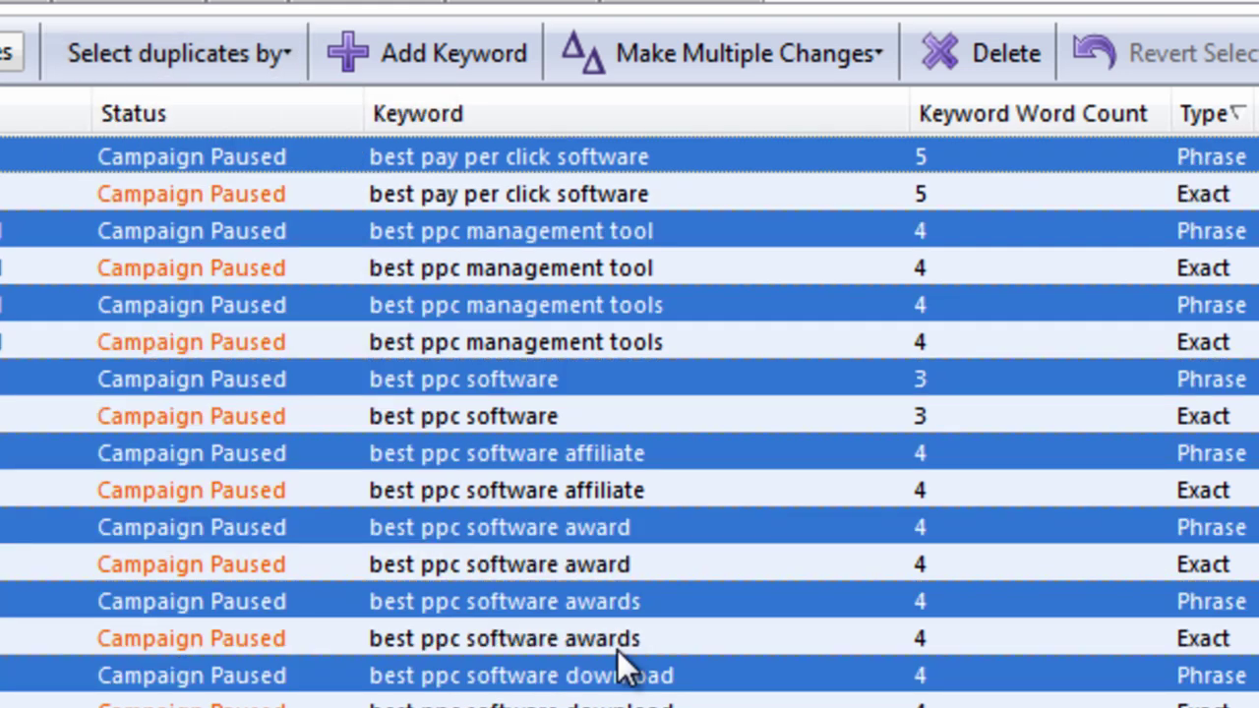
pyautogui.scroll(-10, 629, 421)
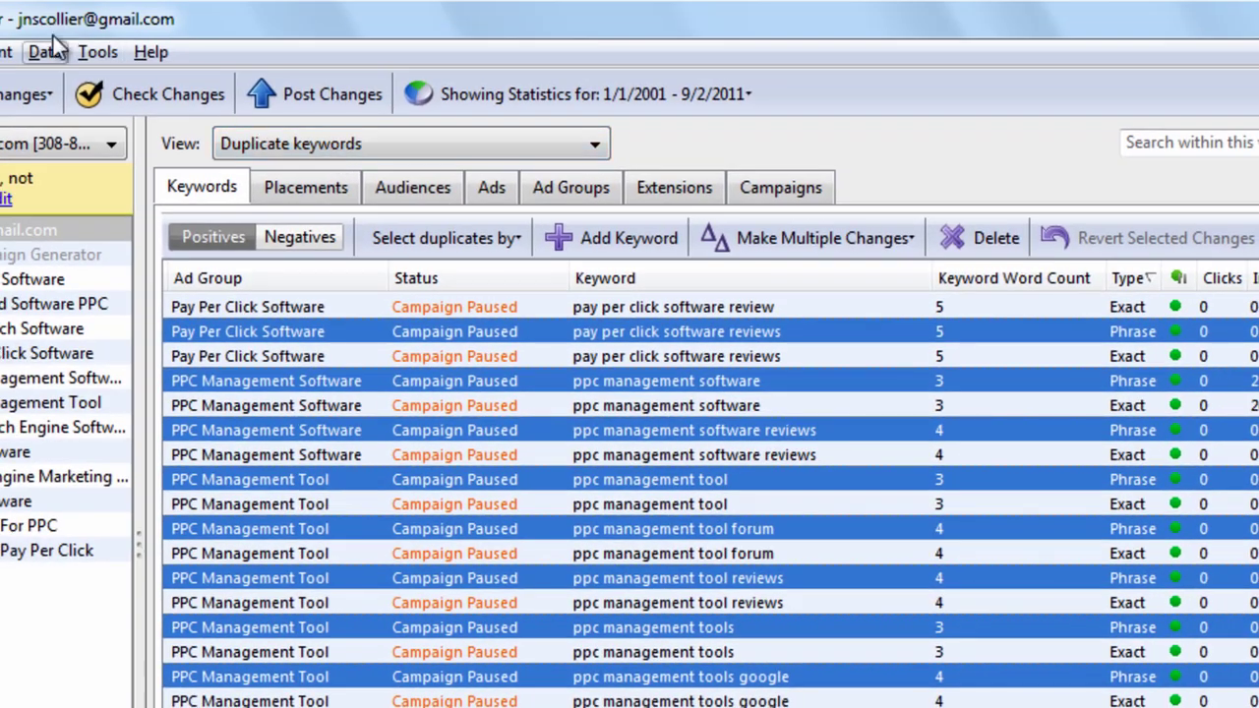
# - Reopen Find Duplicate Keywords and require duplicates to share the same match type
pyautogui.click(97, 51)
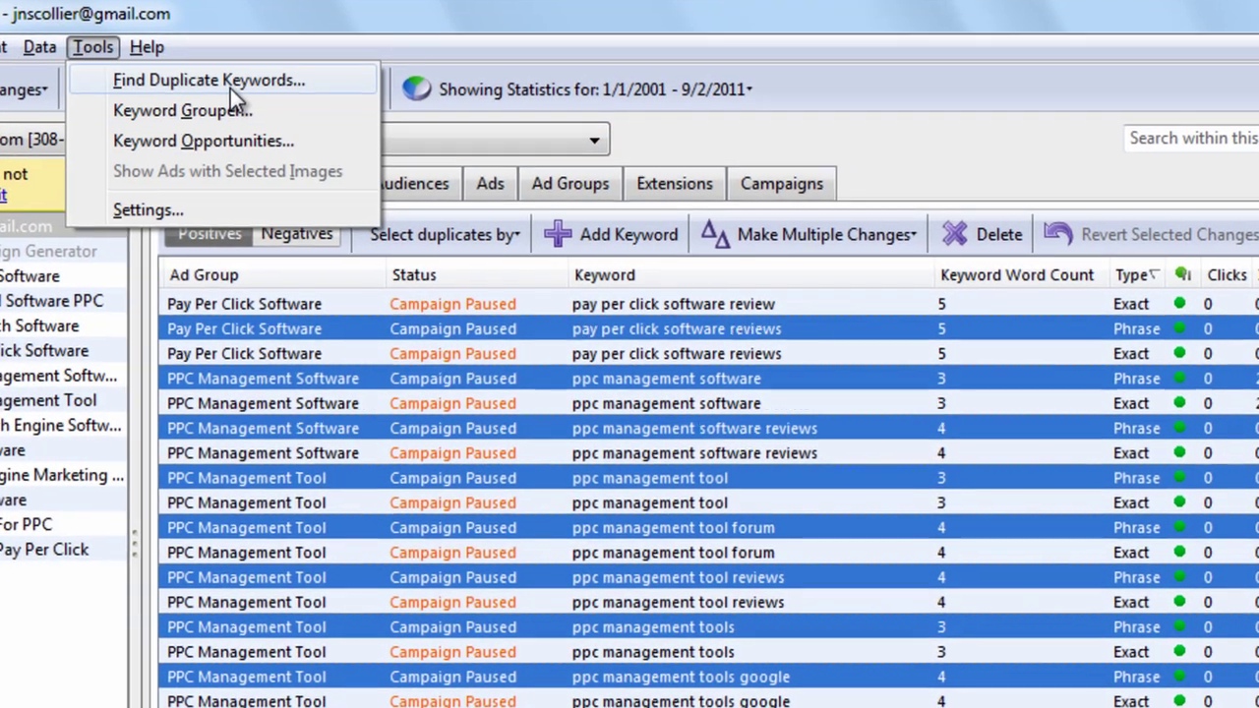
pyautogui.click(230, 86)
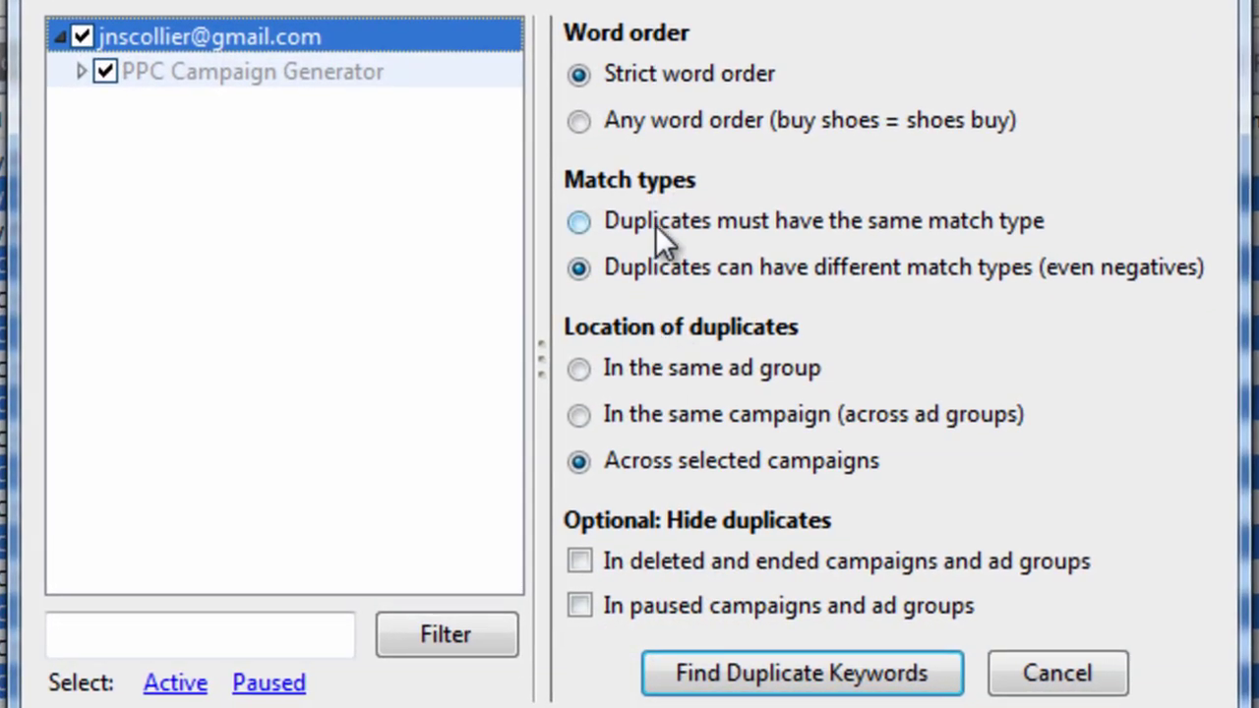
pyautogui.click(655, 224)
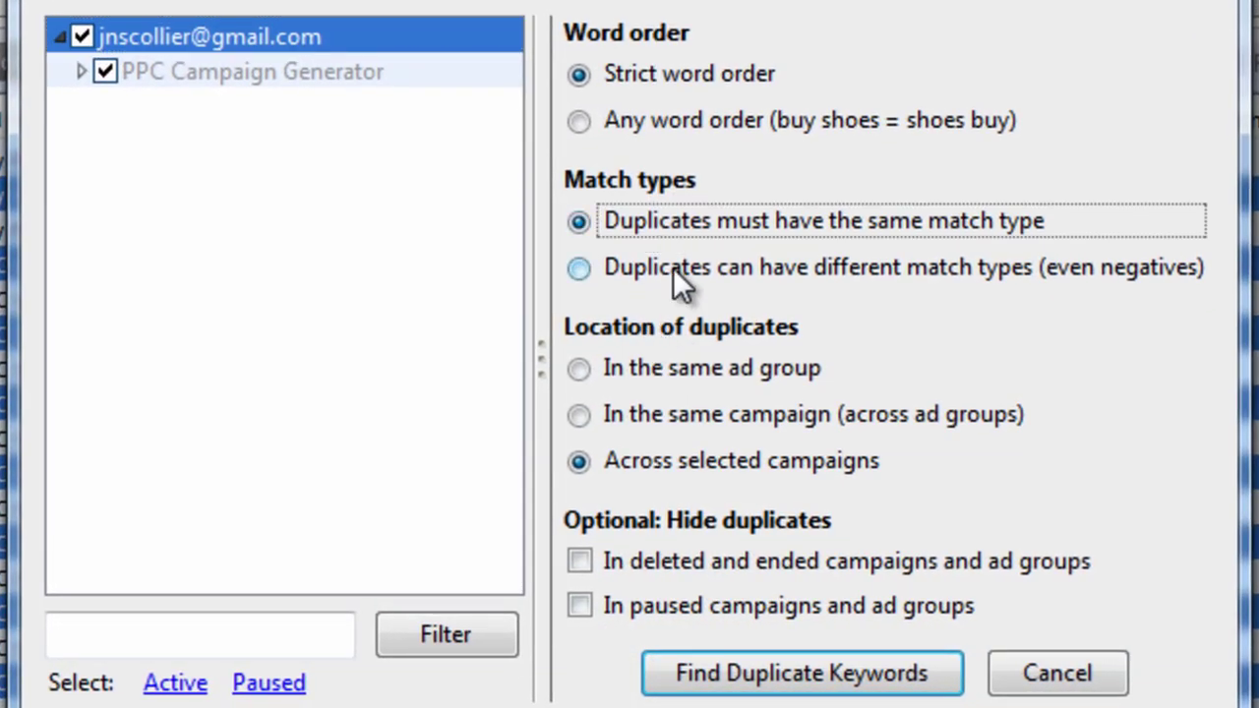
# - Try each location option, ending on Across selected campaigns, and toggle the deleted/ended and paused hiding boxes
pyautogui.click(687, 372)
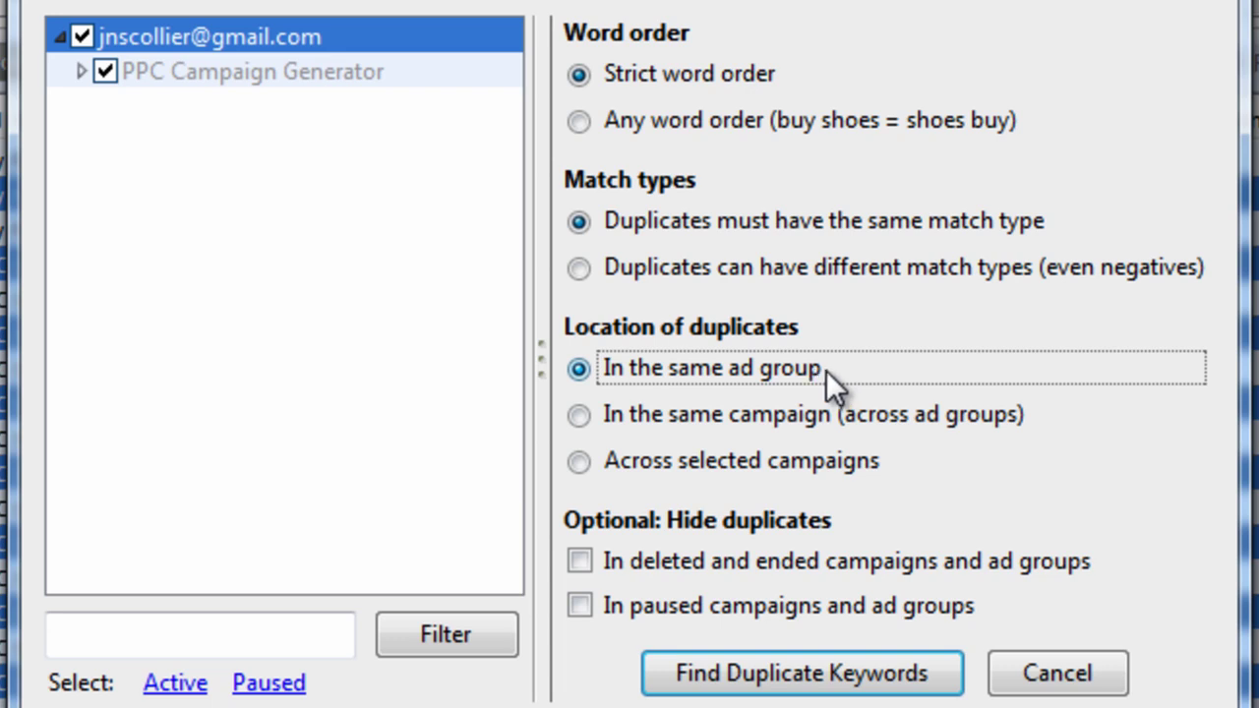
pyautogui.click(746, 416)
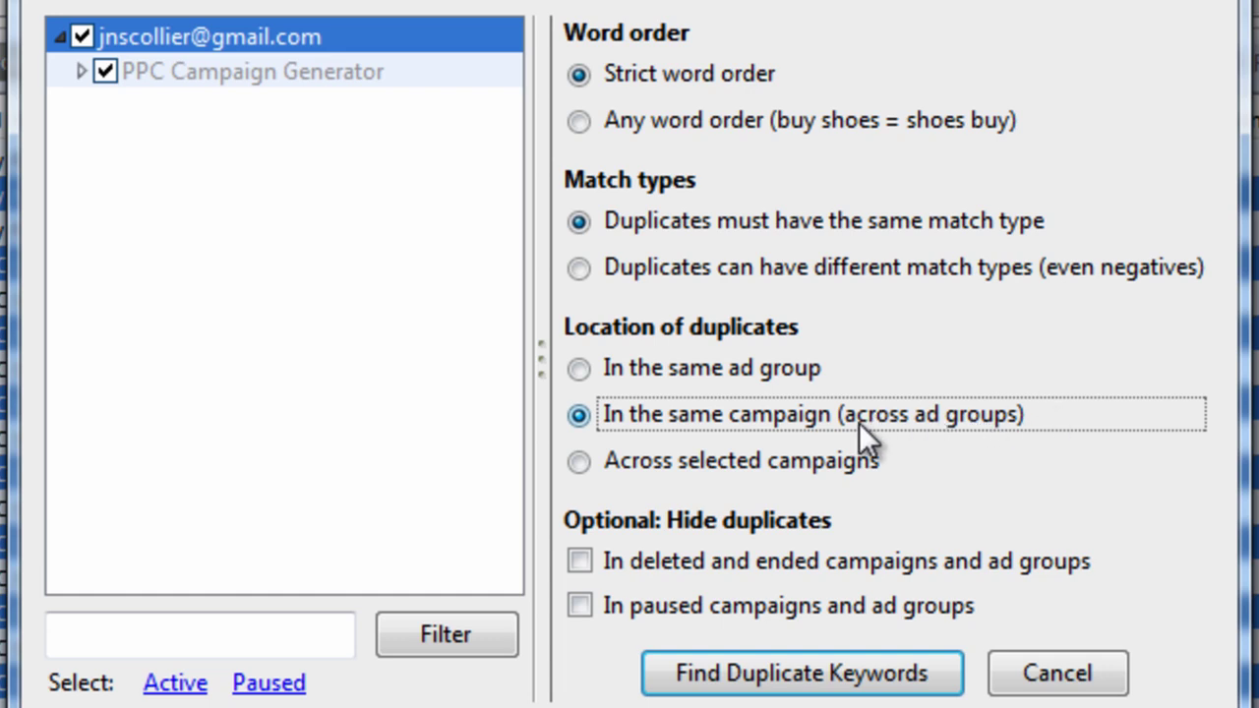
pyautogui.click(657, 464)
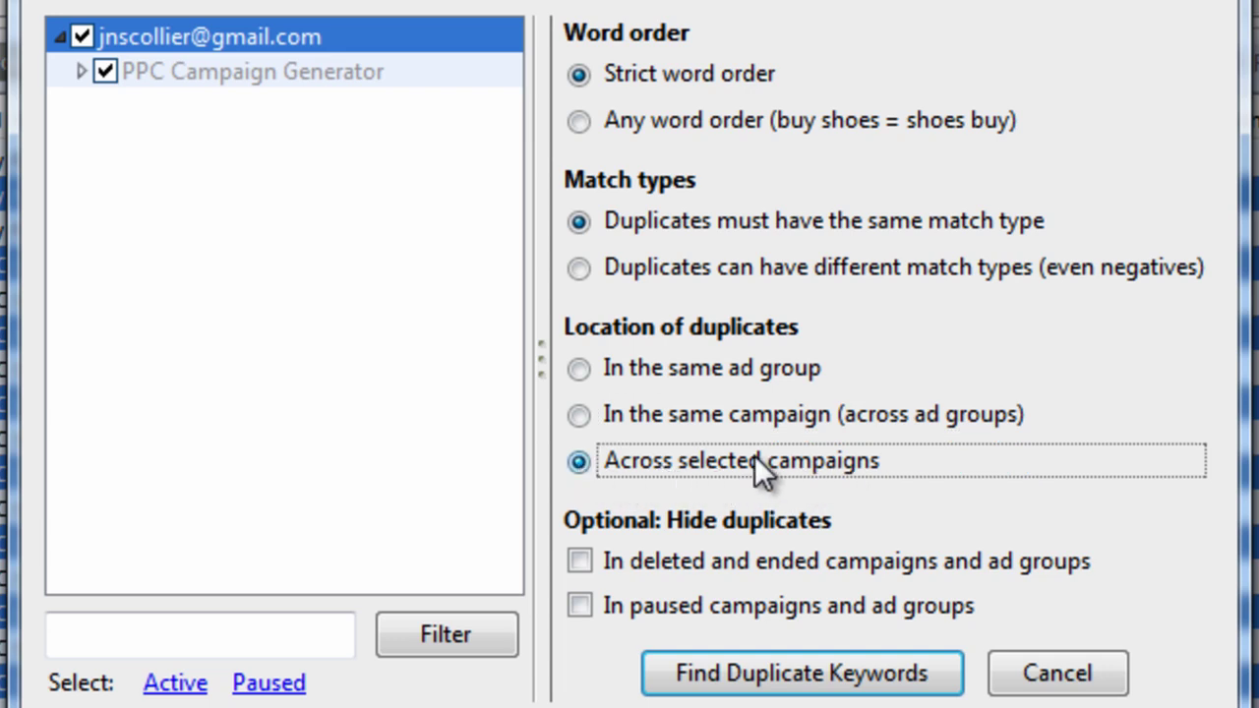
pyautogui.click(584, 563)
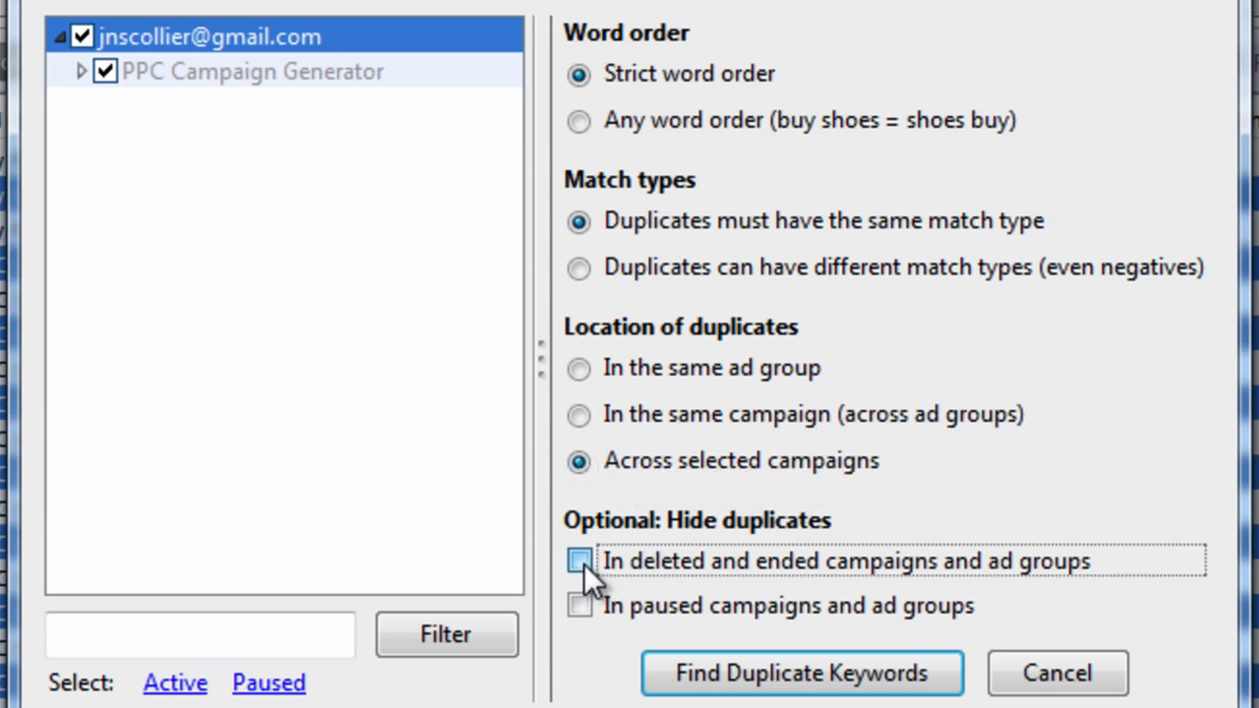
pyautogui.click(583, 606)
pyautogui.click(580, 560)
pyautogui.click(583, 604)
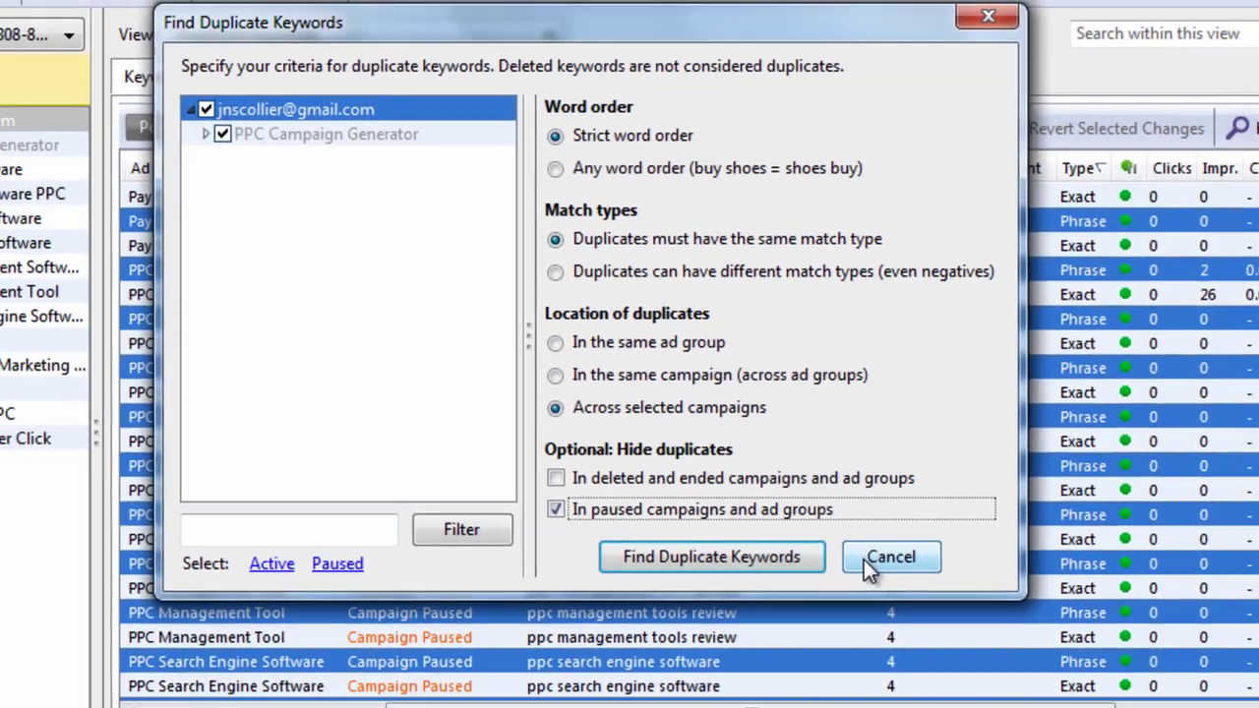
# - Cancel the duplicate finder without searching, select one keyword row, and bring the Tools menu back up
pyautogui.click(1030, 654)
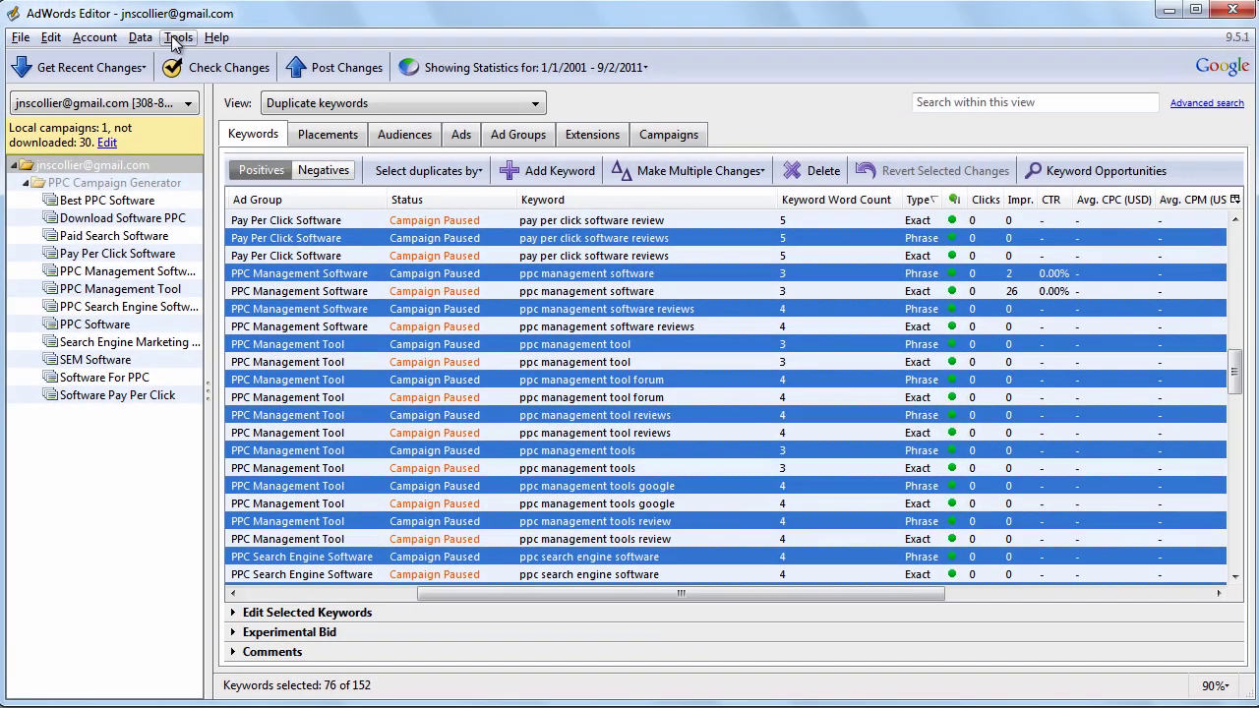
pyautogui.click(176, 35)
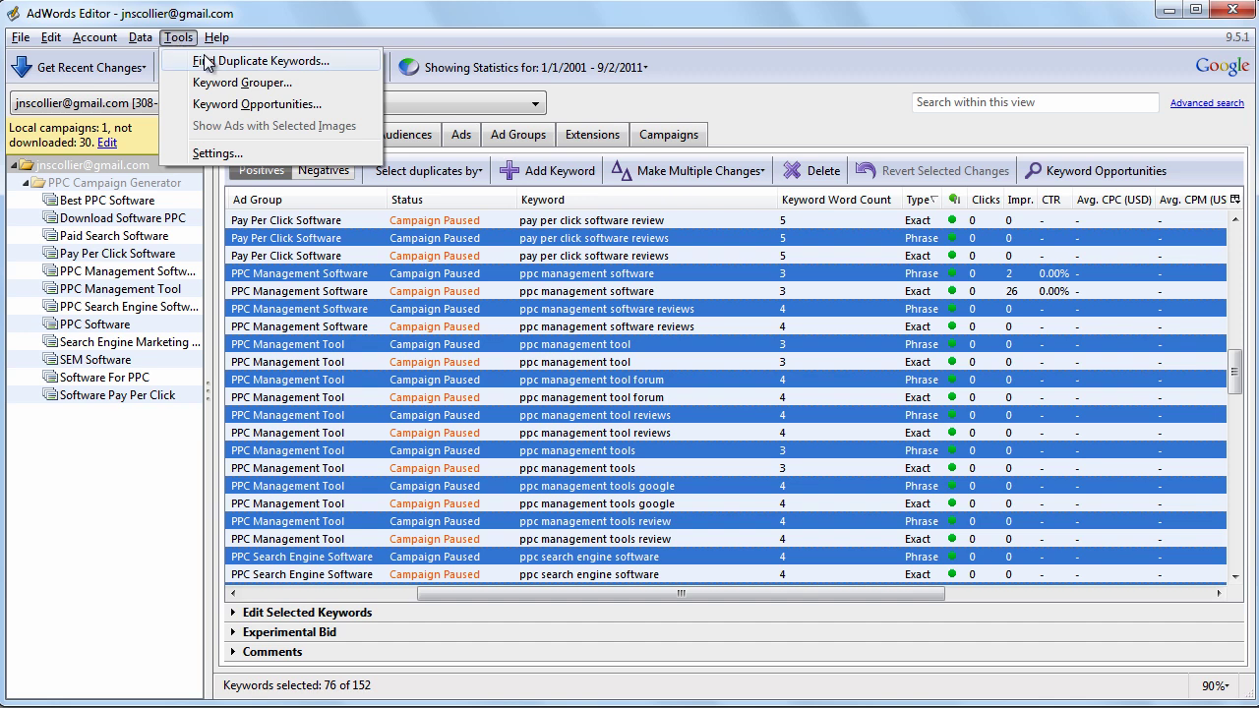
pyautogui.click(590, 308)
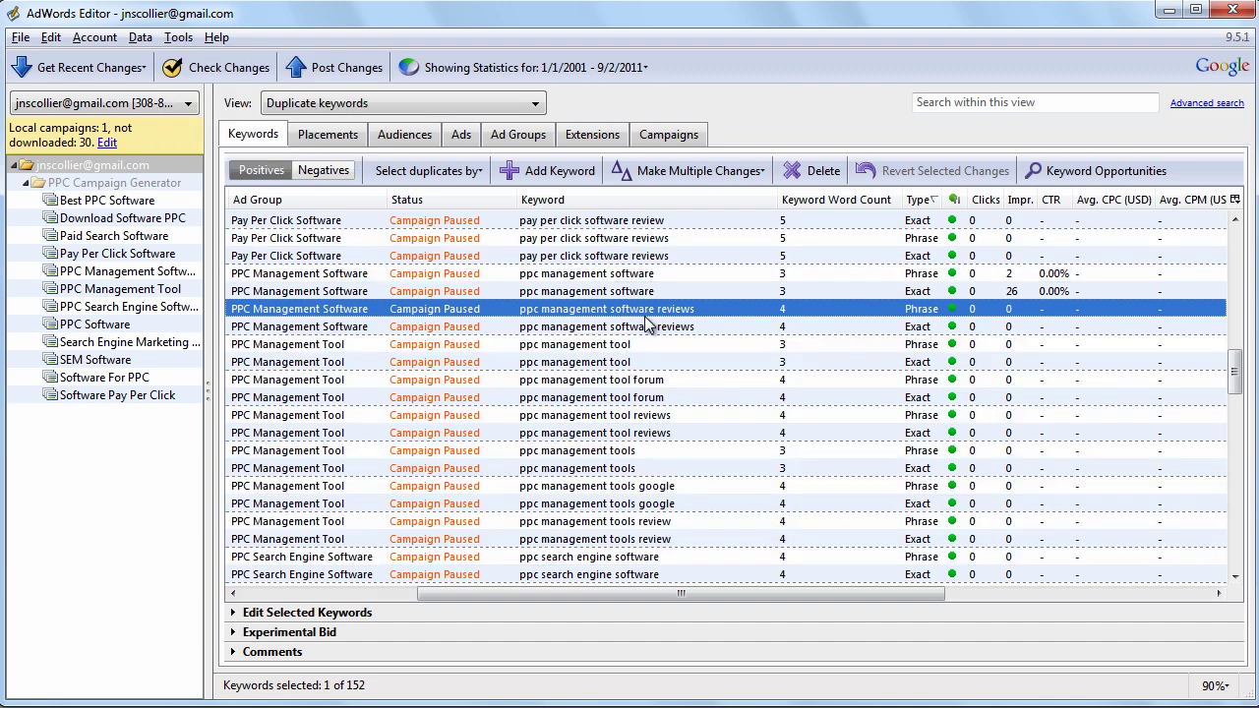
pyautogui.click(186, 40)
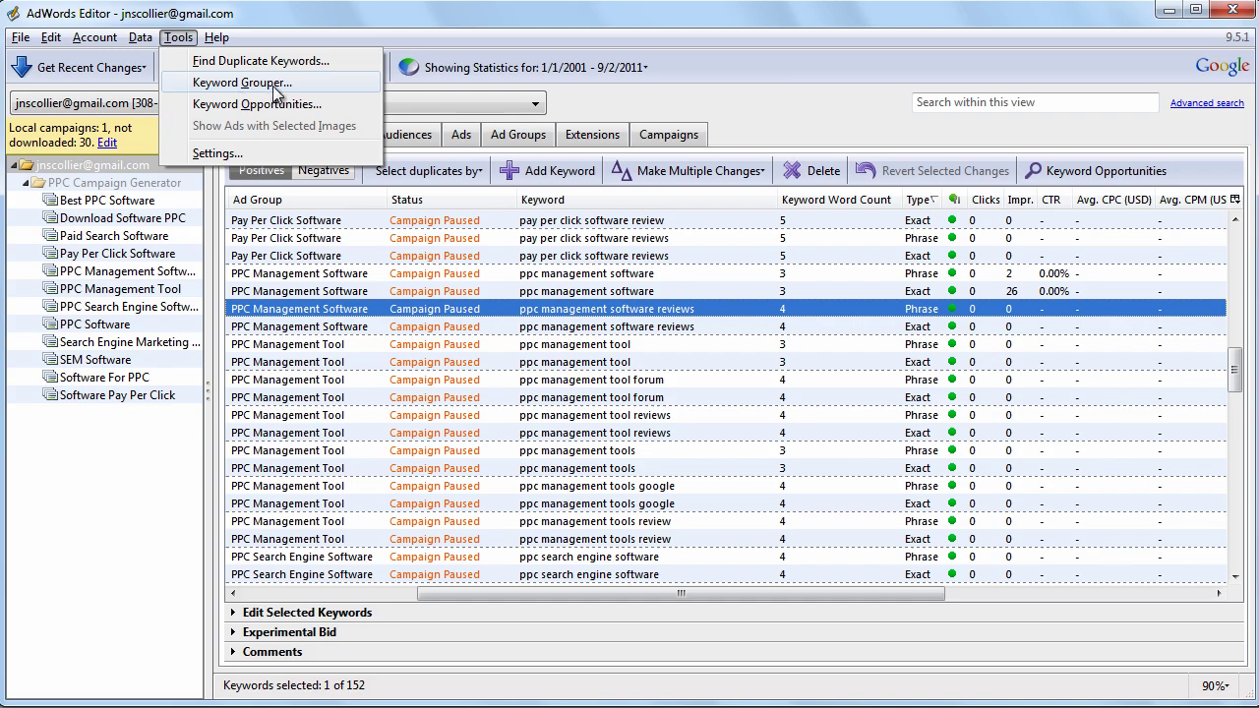